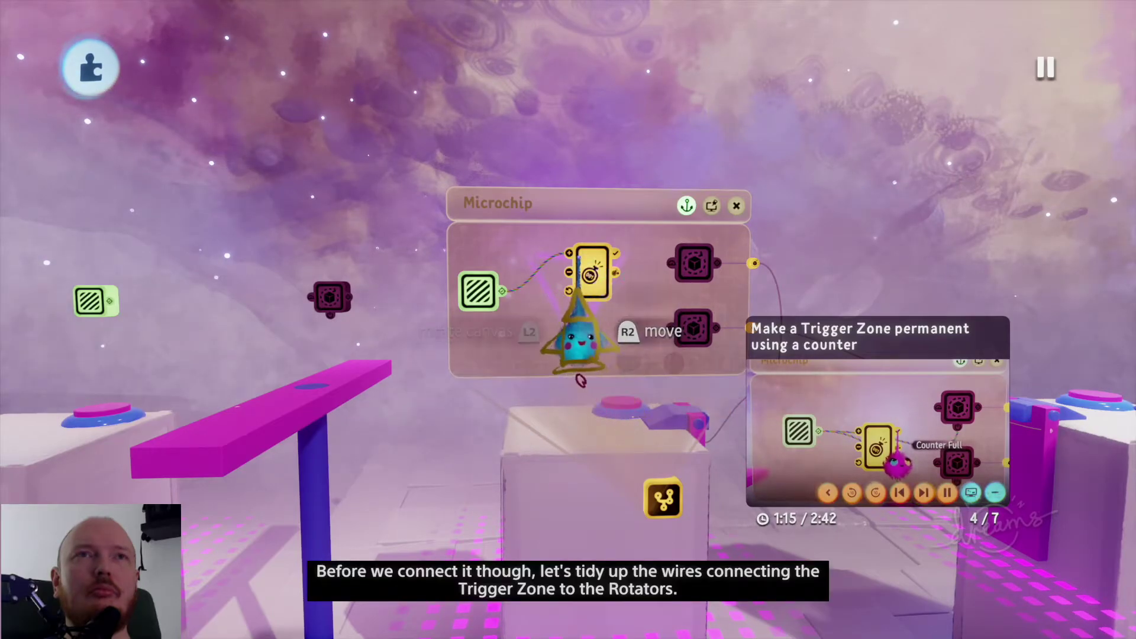
pyautogui.moveTo(576, 307); pyautogui.dragTo(553, 309)
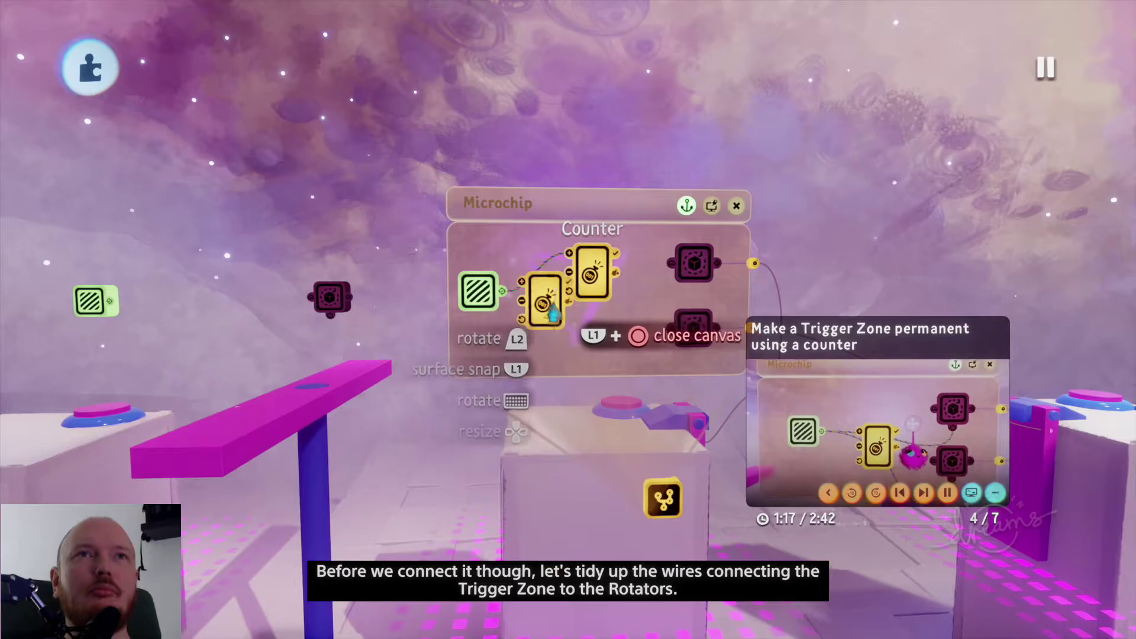
pyautogui.hotkey('ctrl', 'z')
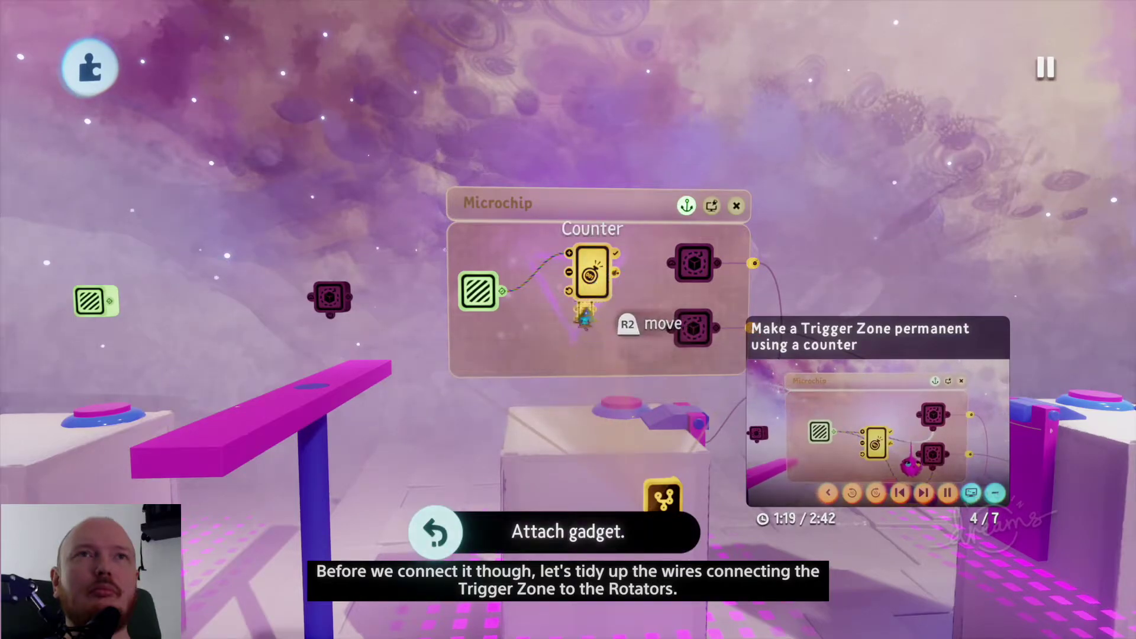
pyautogui.hotkey('ctrl', 'z')
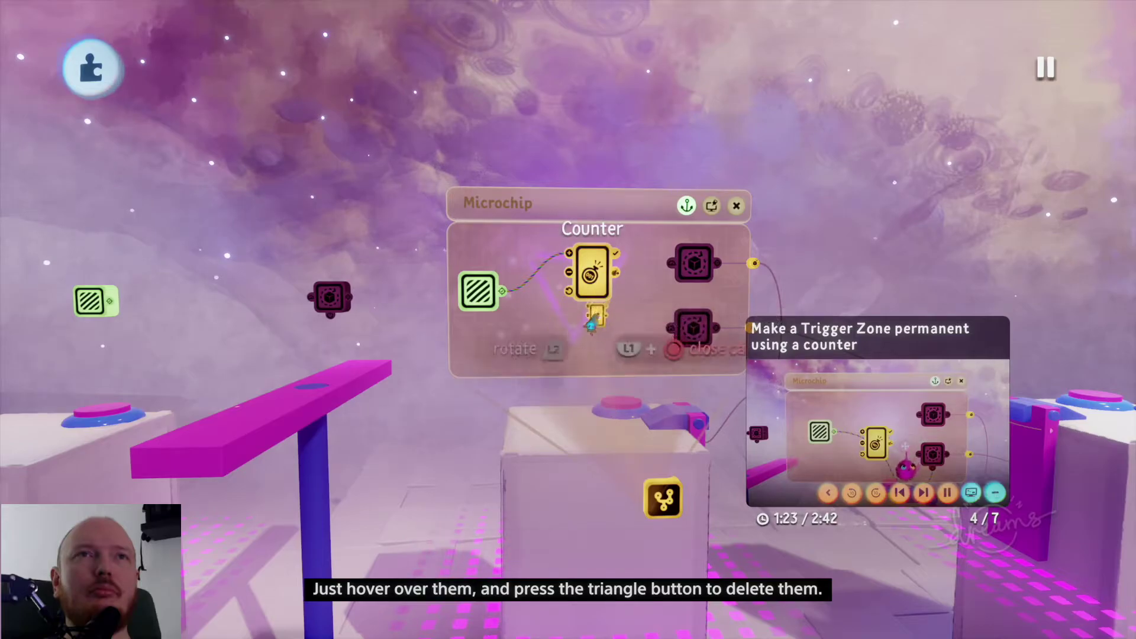
pyautogui.press('Delete')
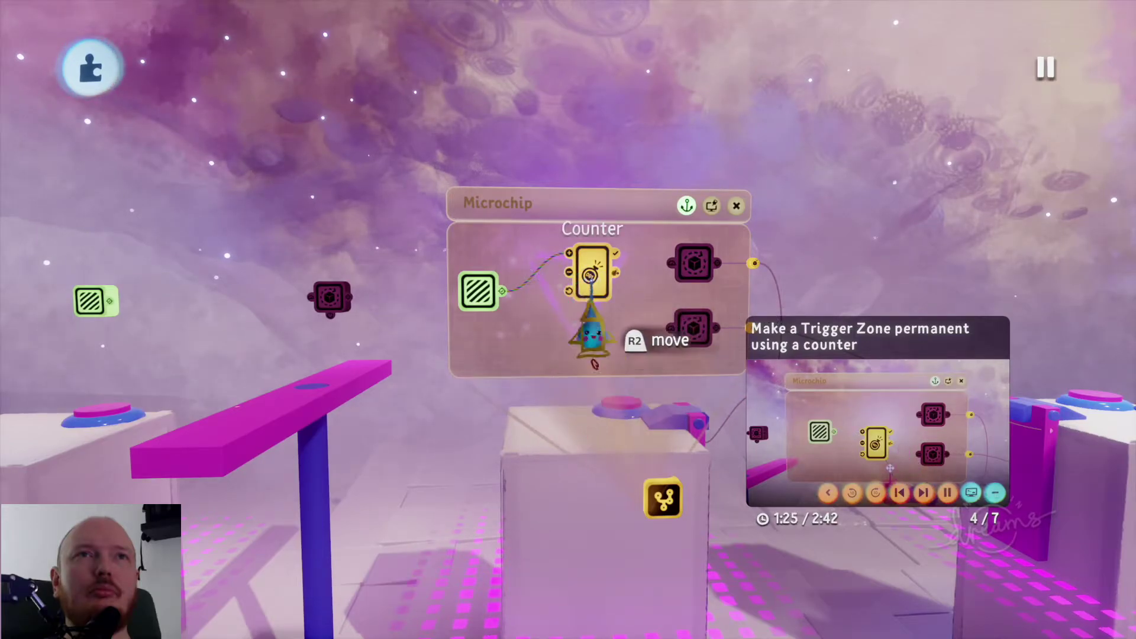
# Step: Shift the Counter slightly within the microchip and wire its Counter Full output to the power ports of both Rotators
pyautogui.moveTo(601, 327)
pyautogui.mouseDown()
pyautogui.moveTo(602, 300)
pyautogui.moveTo(591, 336)
pyautogui.mouseUp()
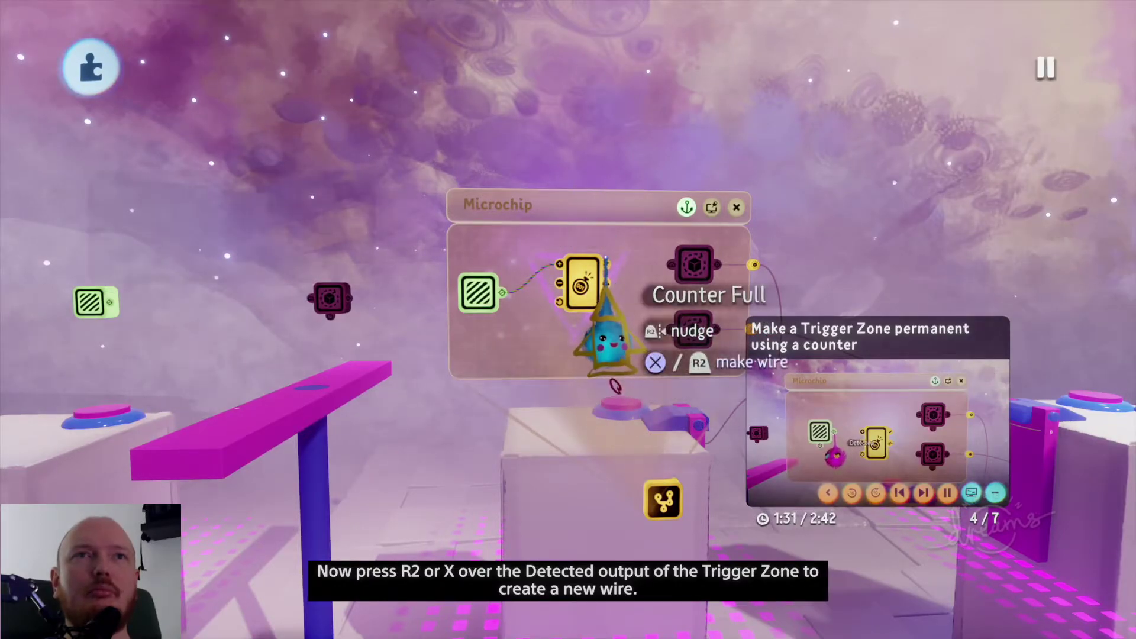
pyautogui.click(606, 261)
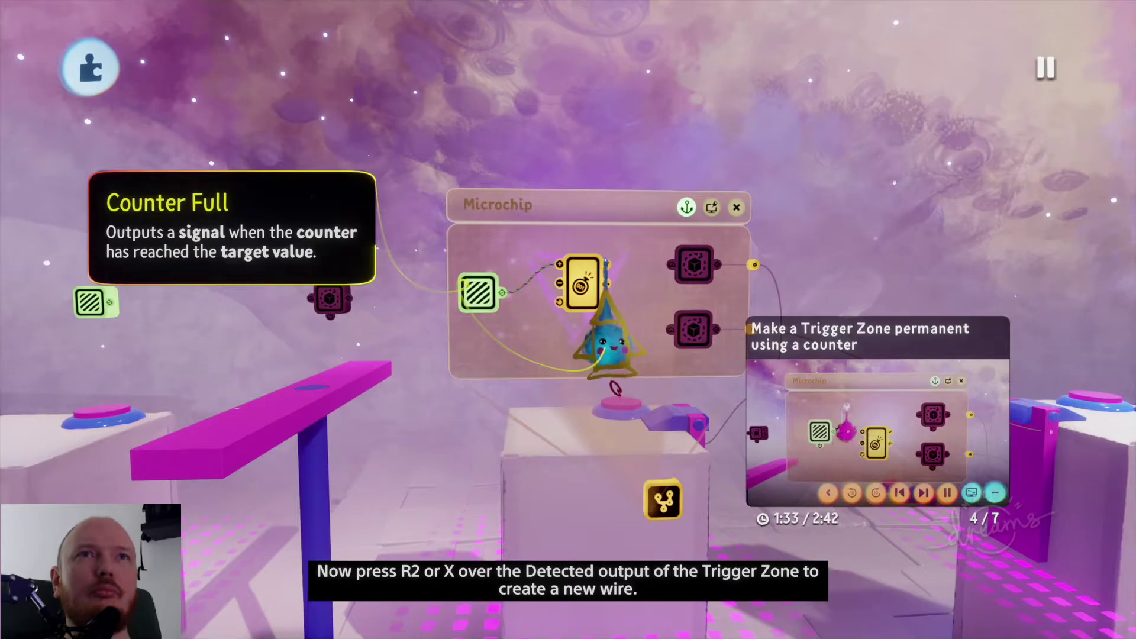
pyautogui.click(609, 352)
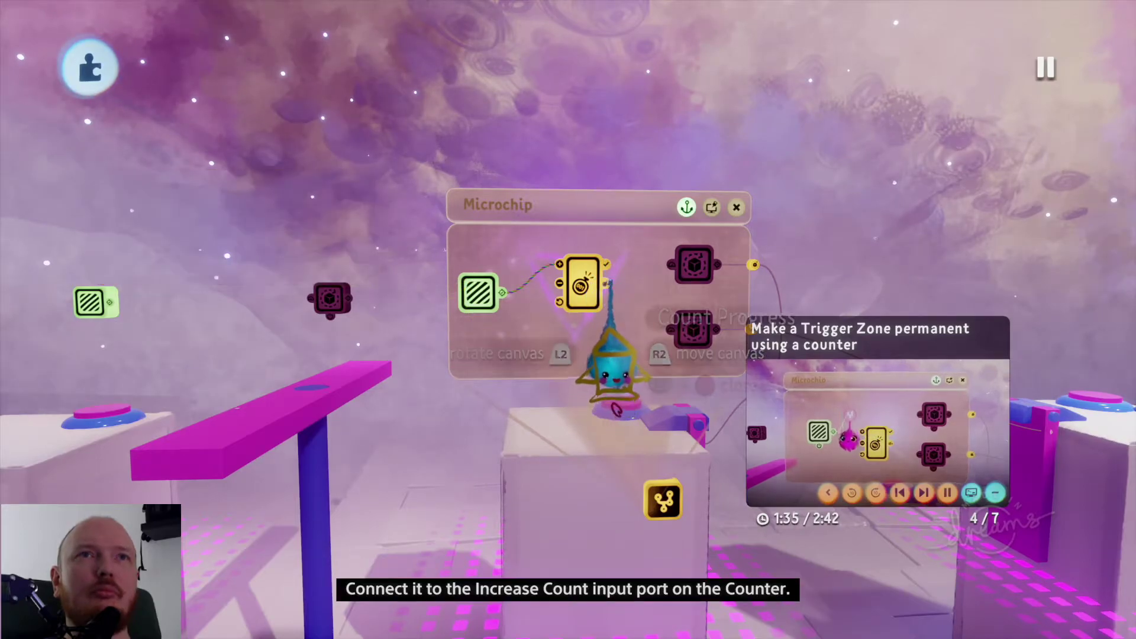
pyautogui.click(612, 355)
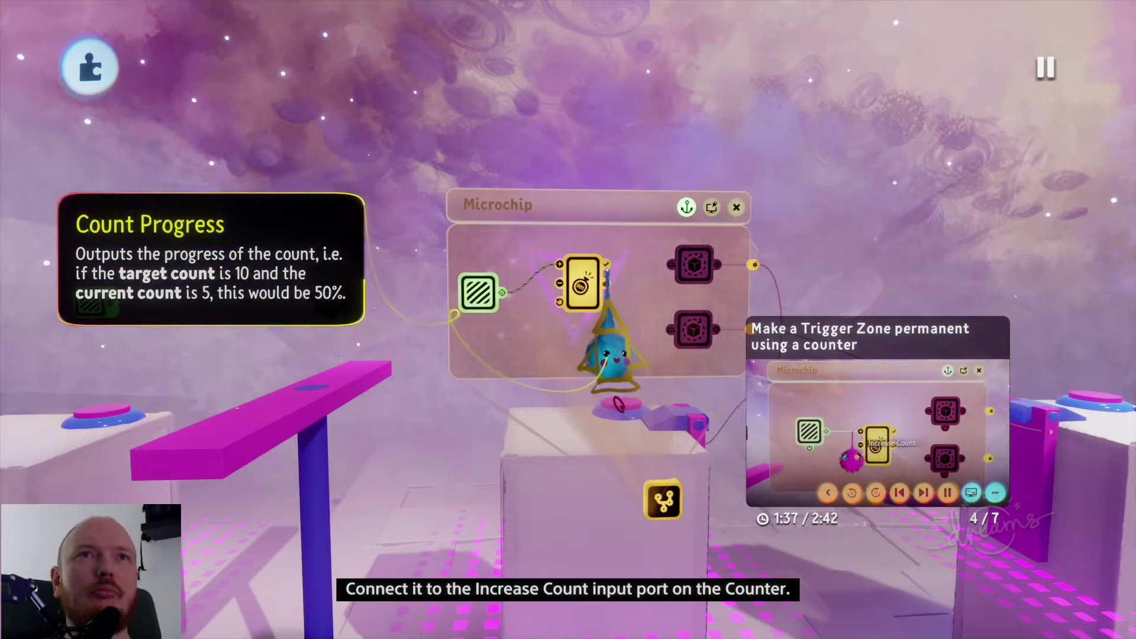
pyautogui.click(613, 355)
pyautogui.click(612, 355)
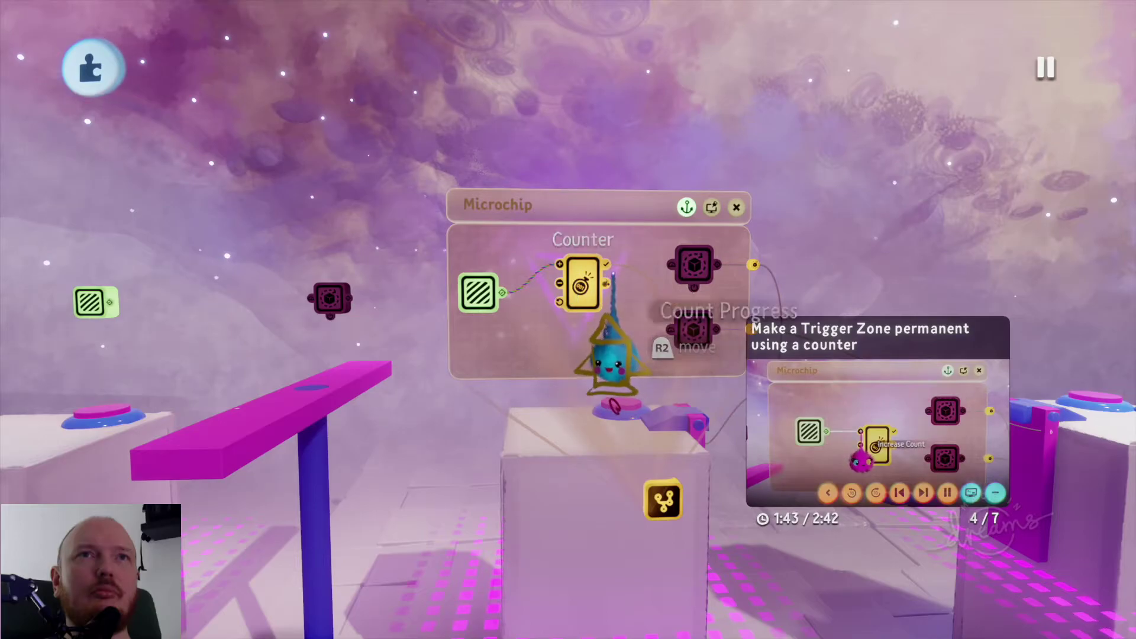
pyautogui.click(655, 323)
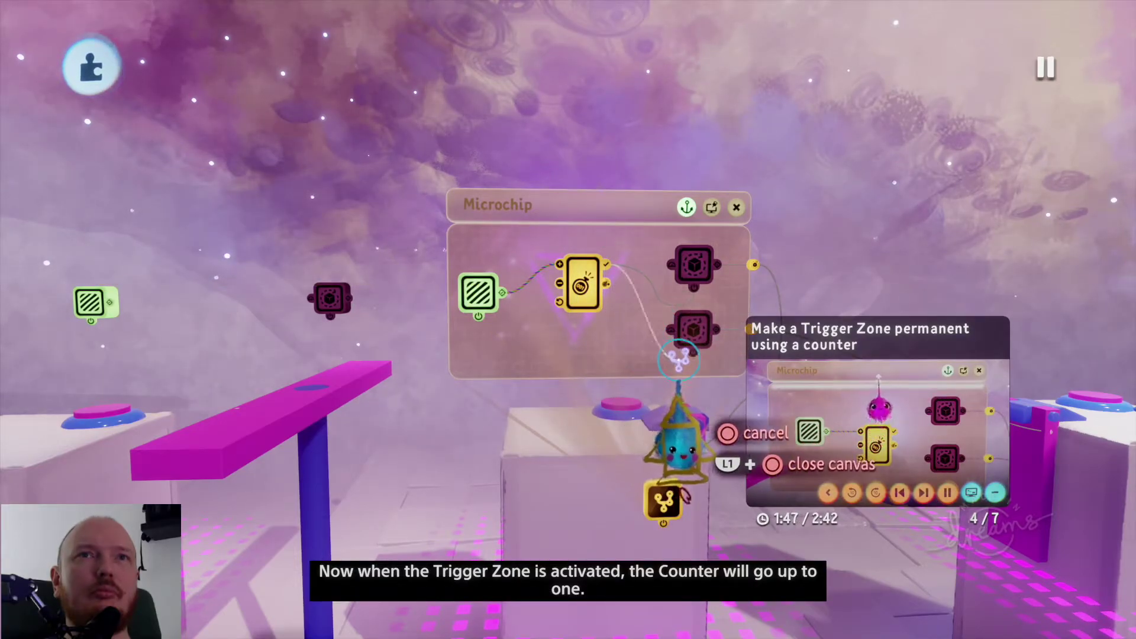
pyautogui.click(664, 353)
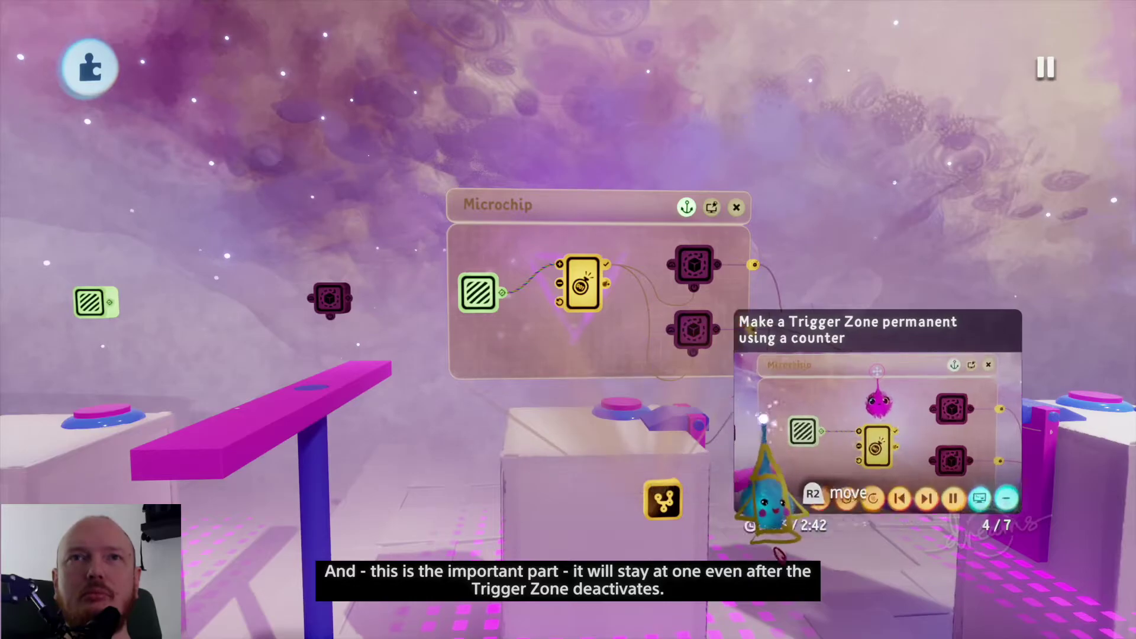
# Step: Test the new Counter connections in Play Mode and return to Edit Mode
pyautogui.moveTo(763, 418)
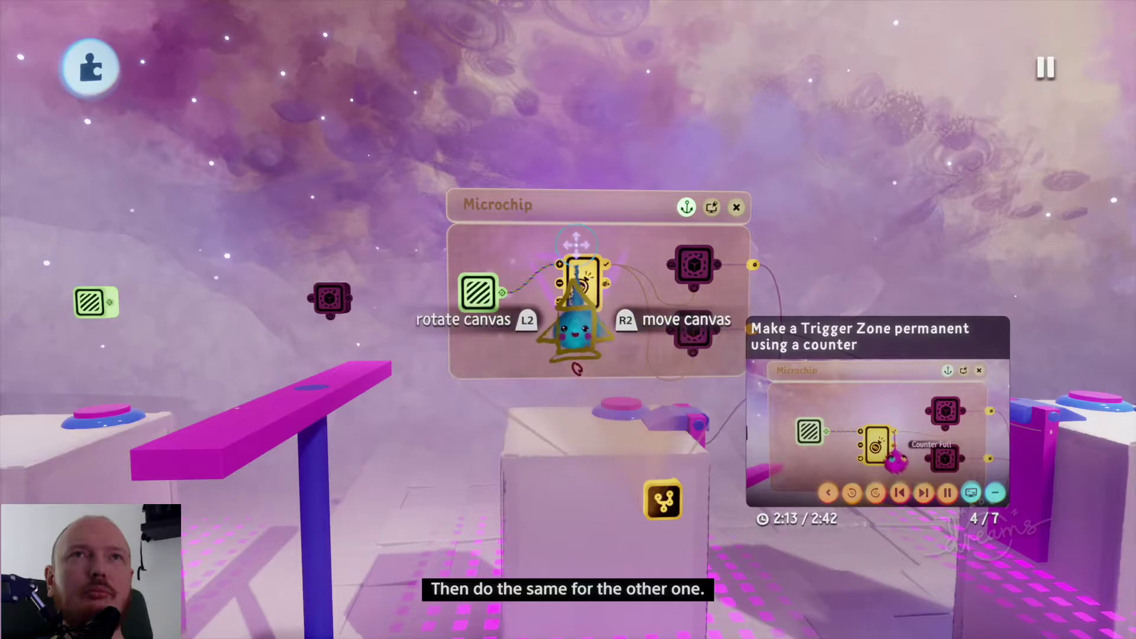
pyautogui.moveTo(551, 202); pyautogui.dragTo(455, 176)
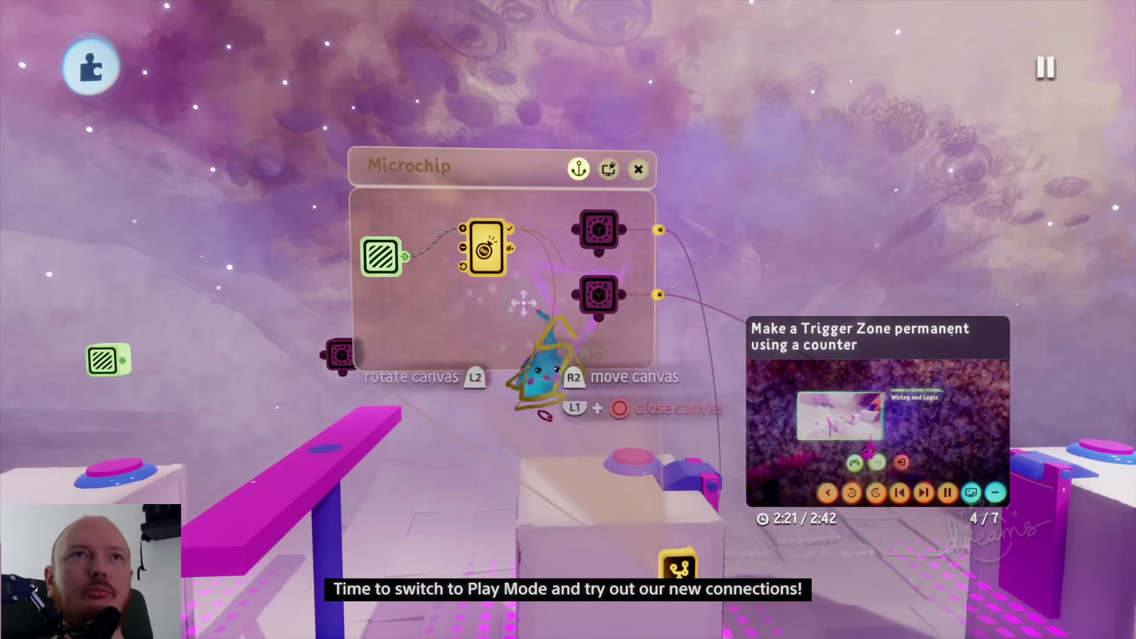
pyautogui.press('Escape')
pyautogui.click(464, 443)
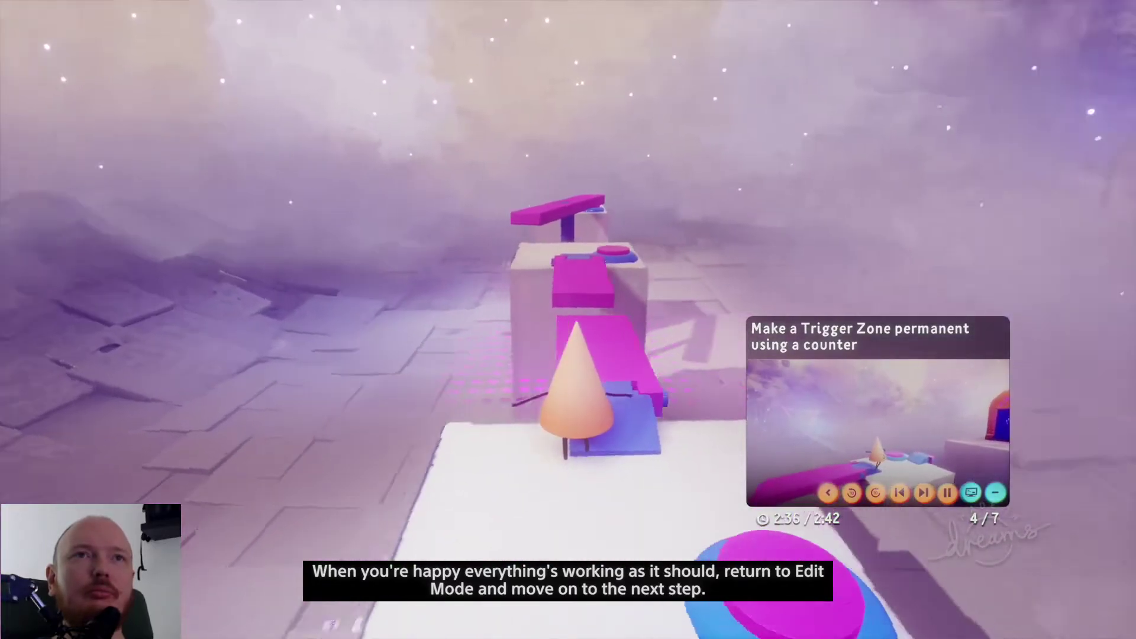
pyautogui.press('Escape')
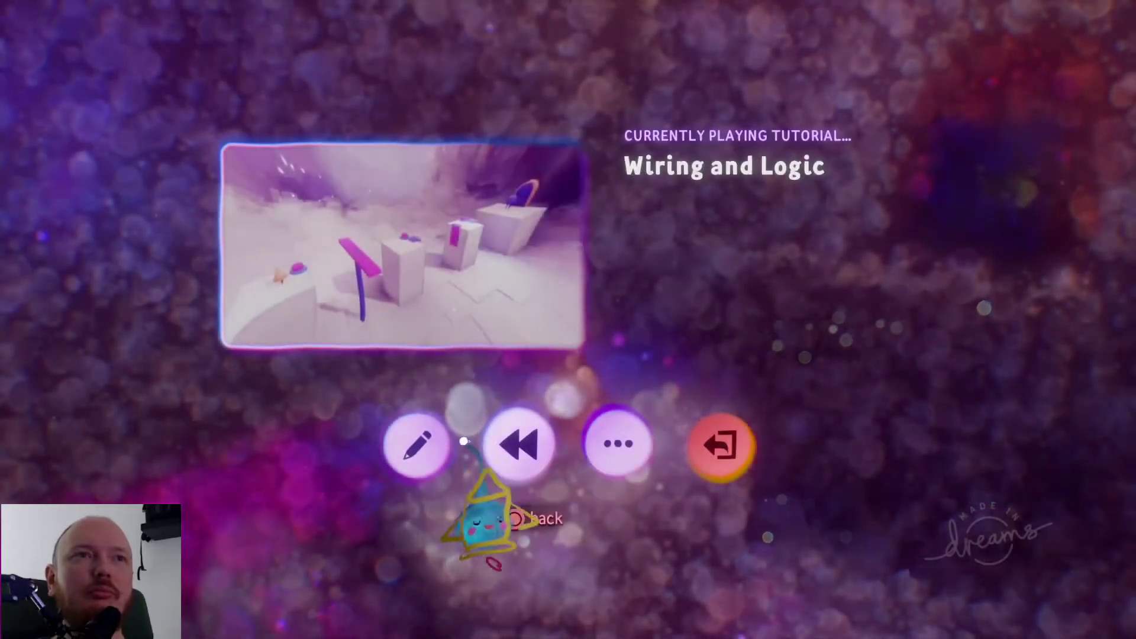
pyautogui.click(398, 432)
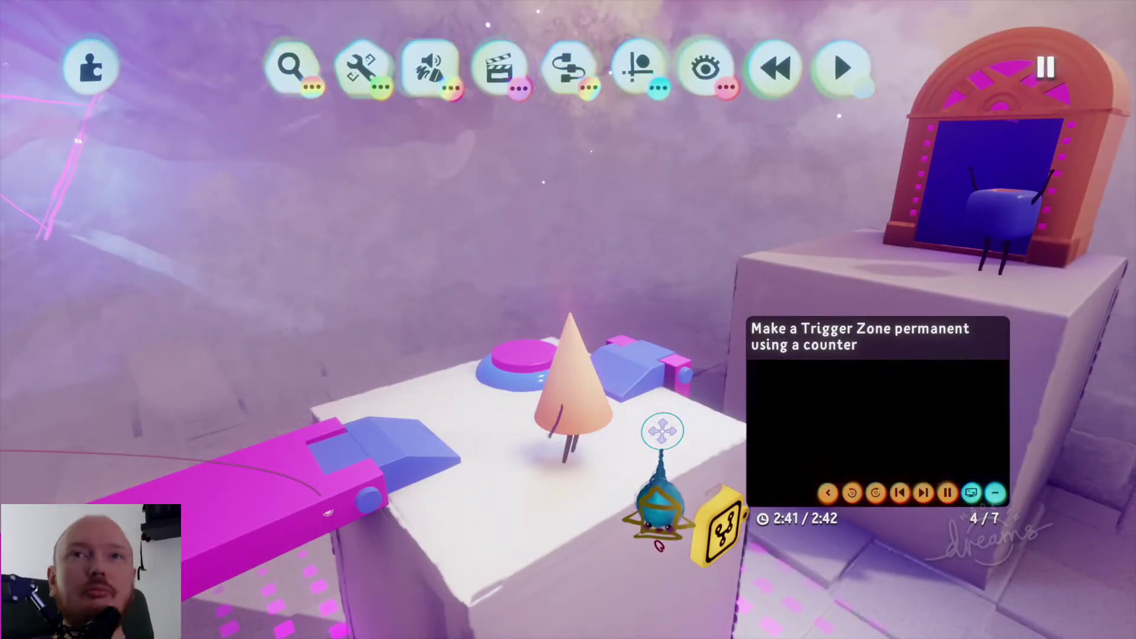
# Step: Examine the Trigger Zone's tweak settings, closing its tweak menu and the microchip canvas when done
pyautogui.moveTo(814, 464)
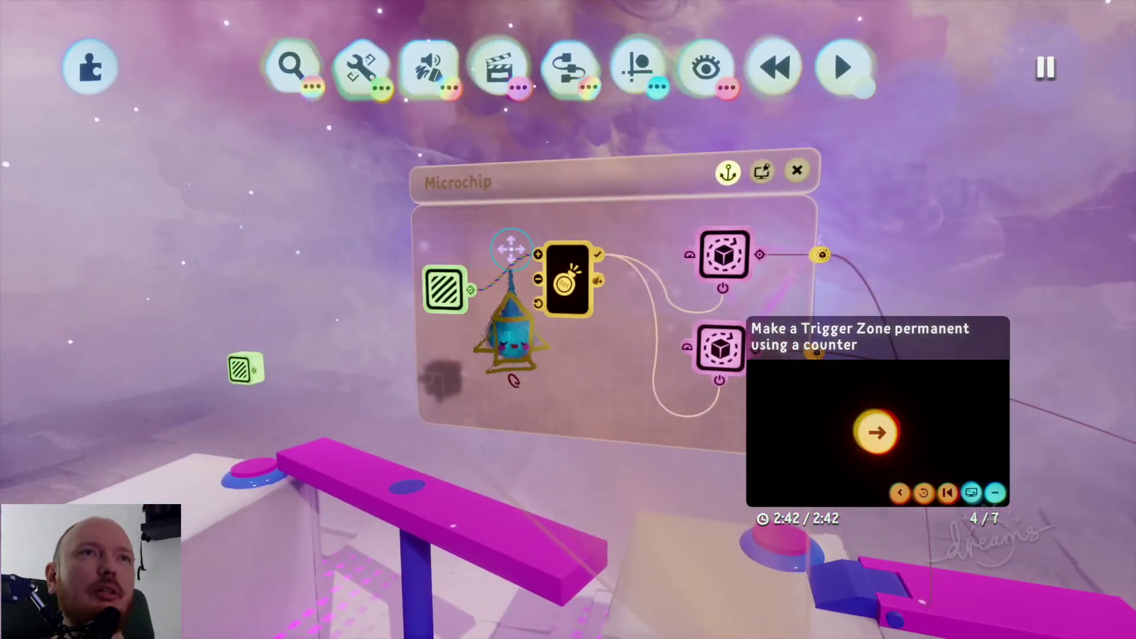
pyautogui.click(537, 254)
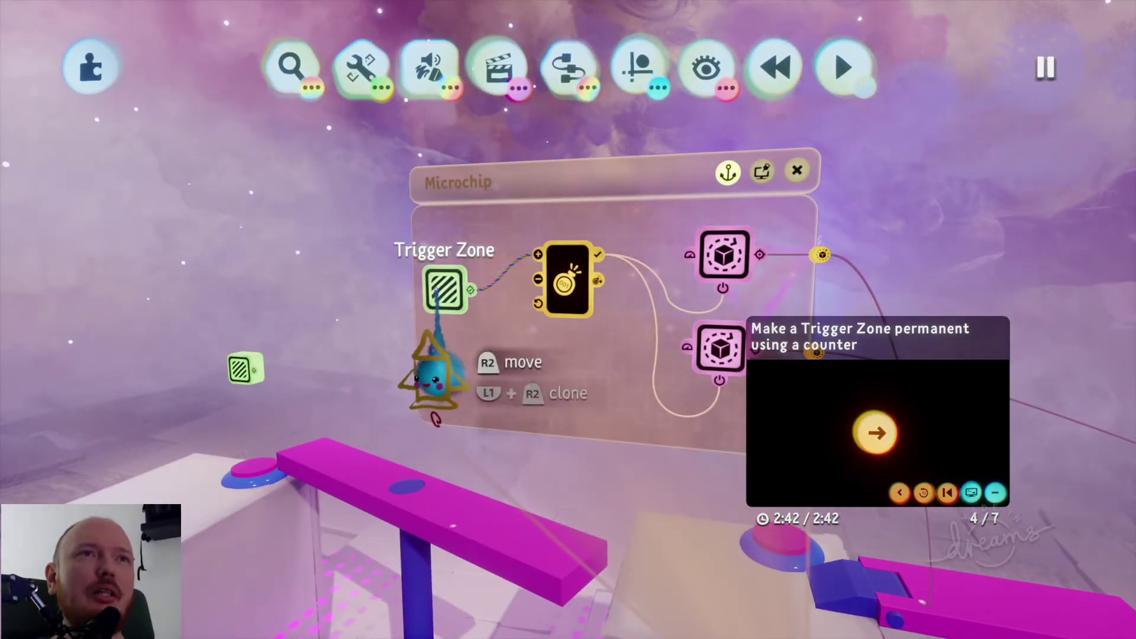
pyautogui.click(435, 369)
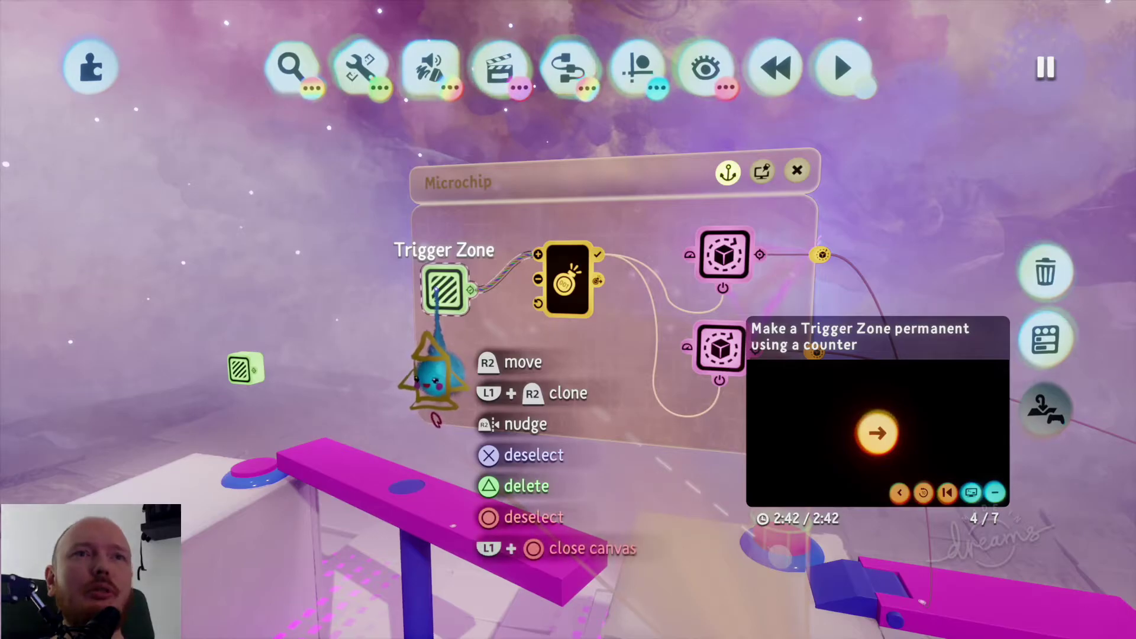
pyautogui.click(443, 293)
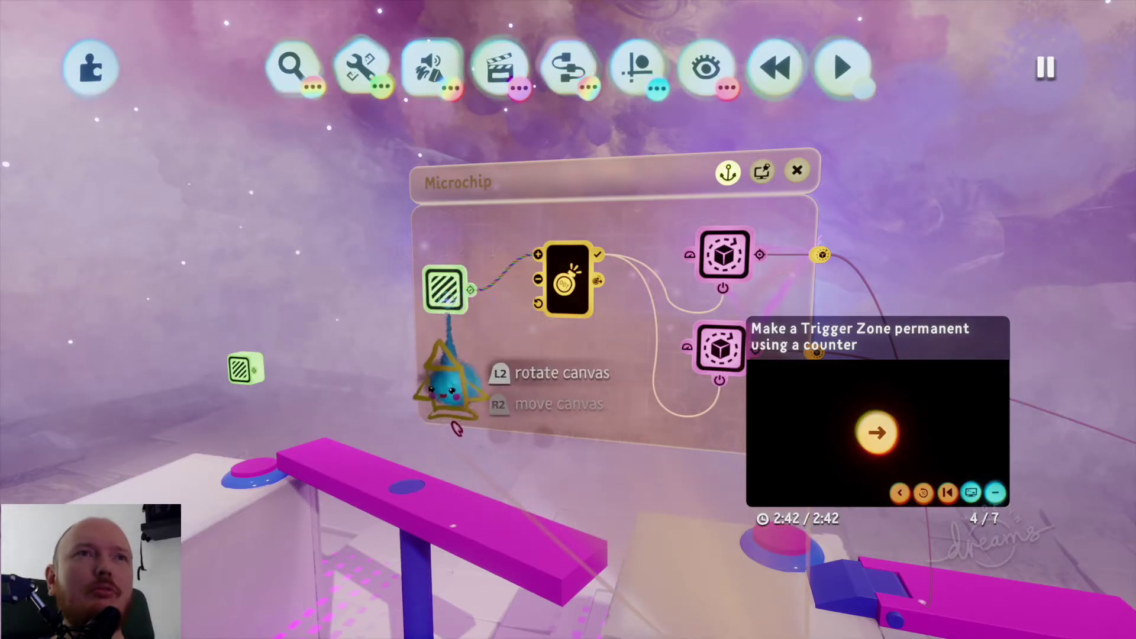
pyautogui.click(449, 384)
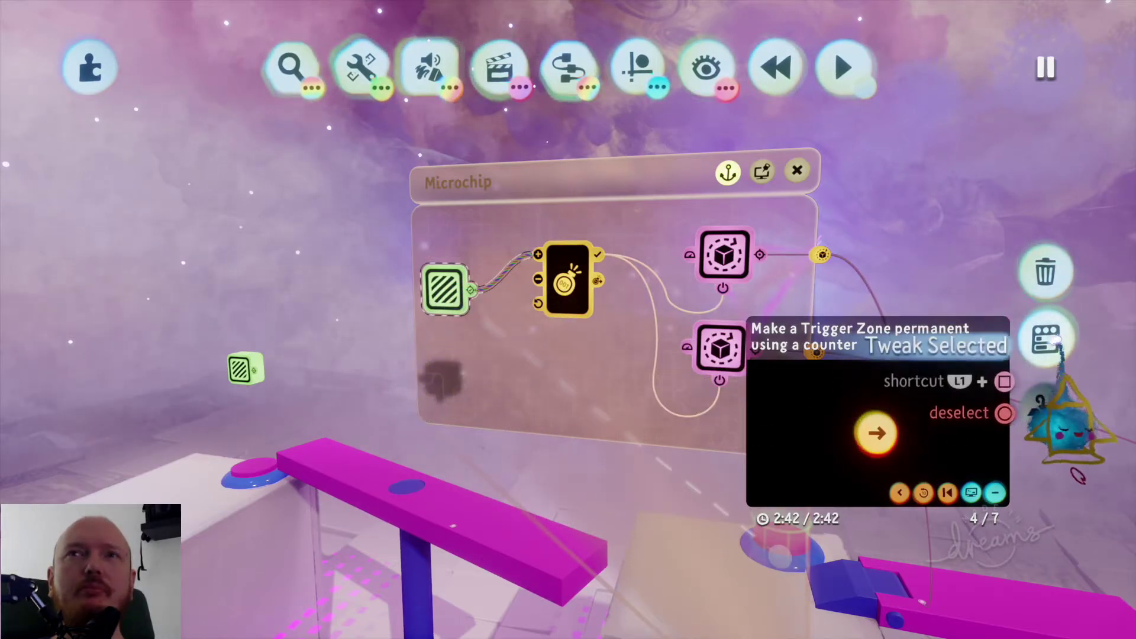
pyautogui.click(1044, 340)
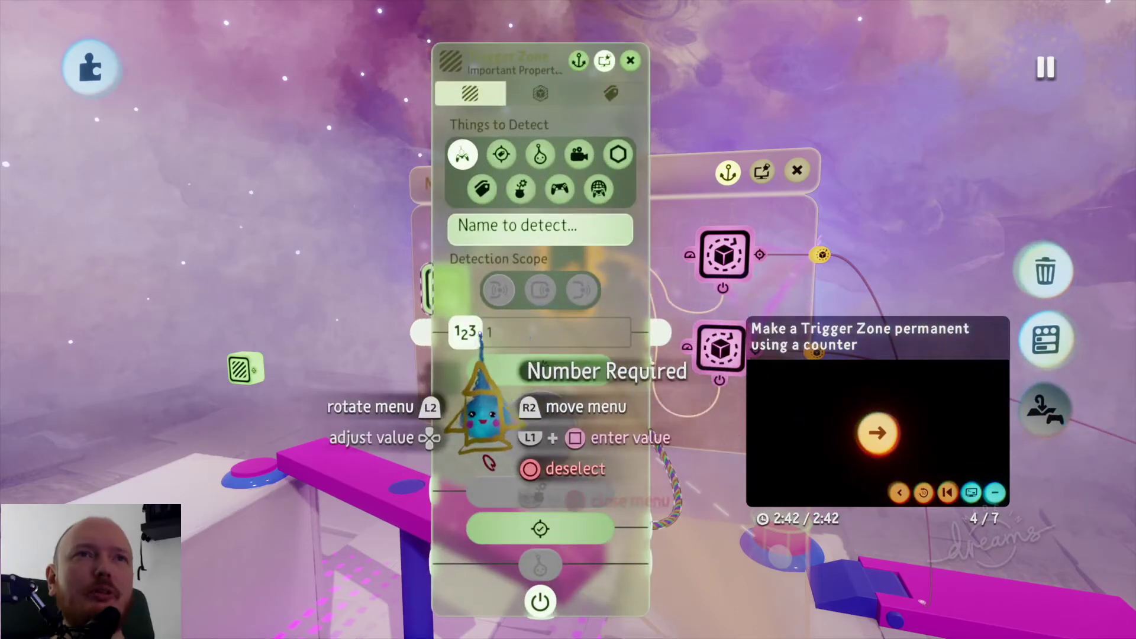
pyautogui.moveTo(535, 379)
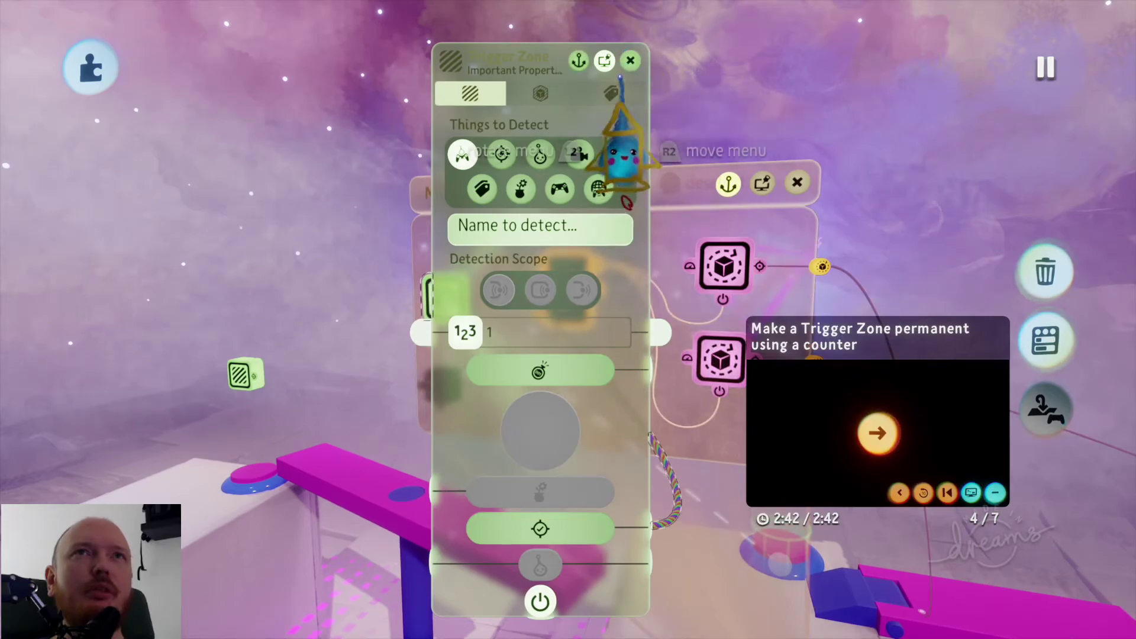
pyautogui.click(630, 61)
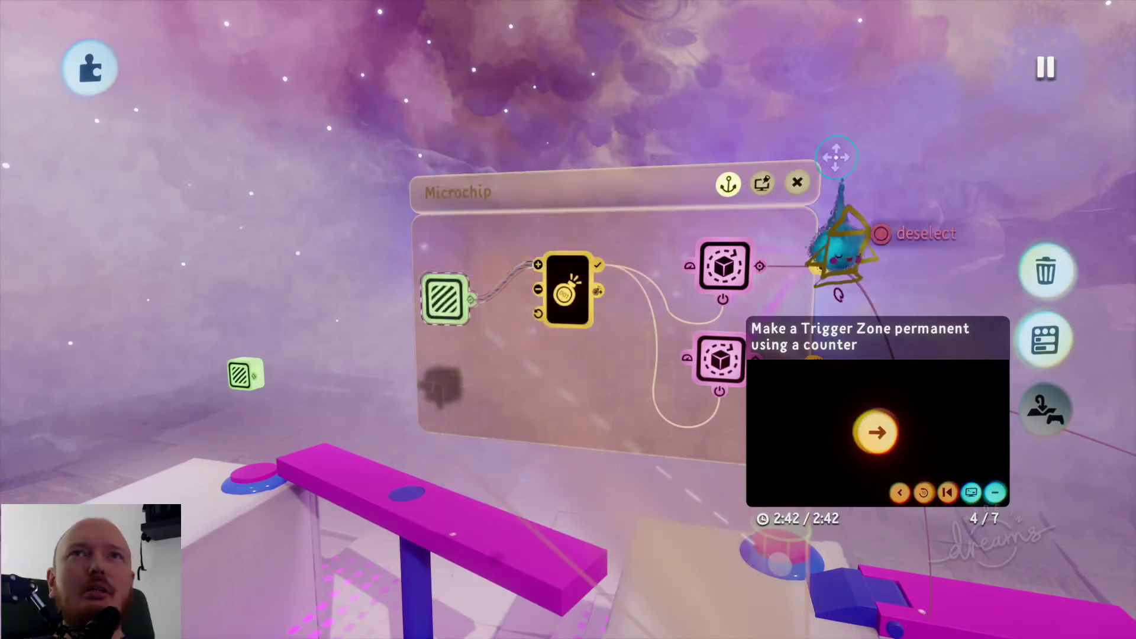
pyautogui.click(797, 183)
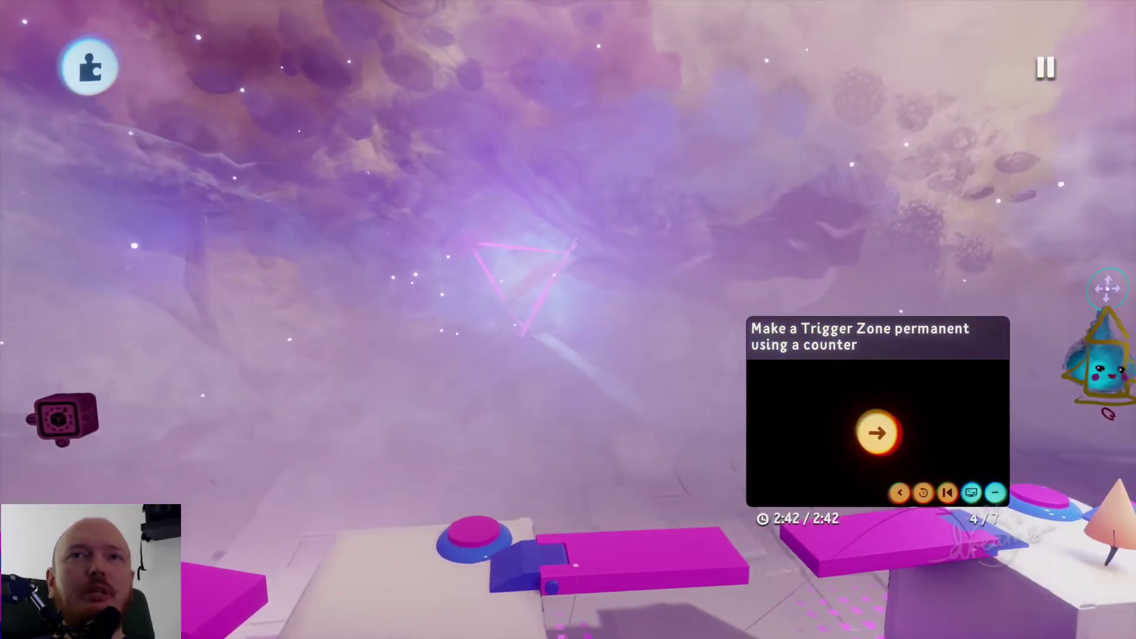
# Step: Advance to the tutorial step on adding a Timer and open the microchip on the block where the cone character stands
pyautogui.click(878, 433)
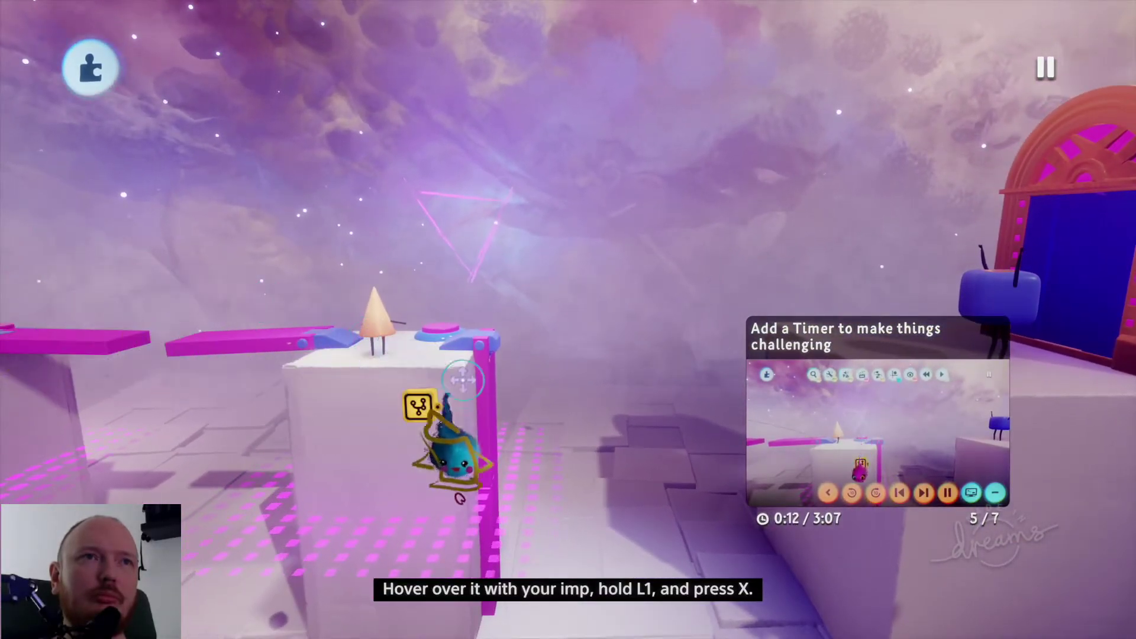
pyautogui.click(421, 408)
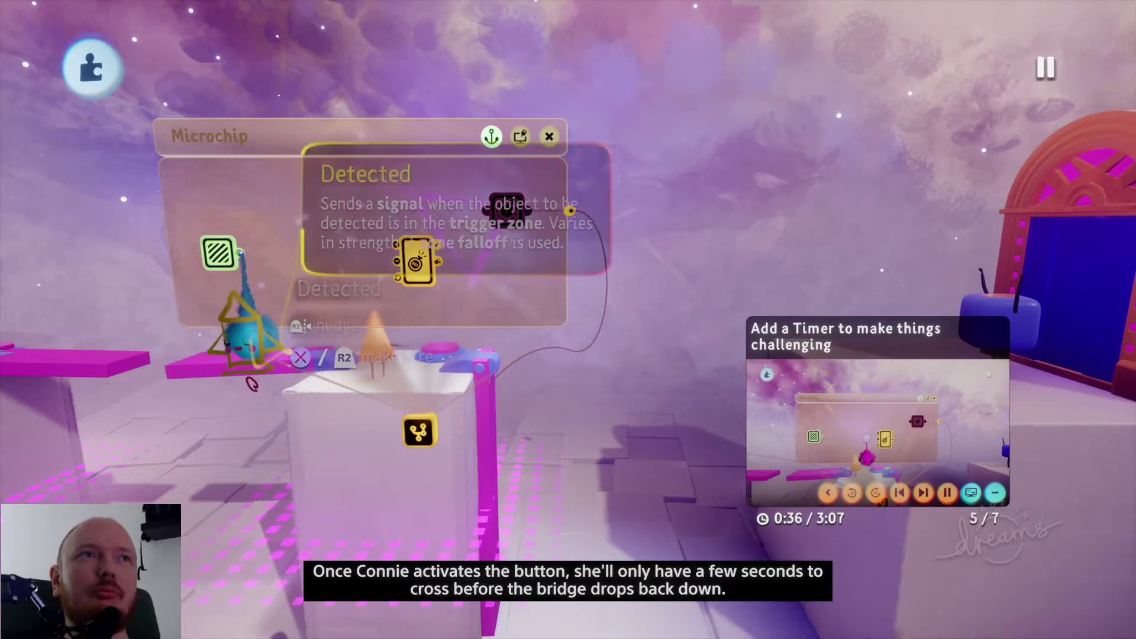
pyautogui.moveTo(238, 254); pyautogui.dragTo(417, 261)
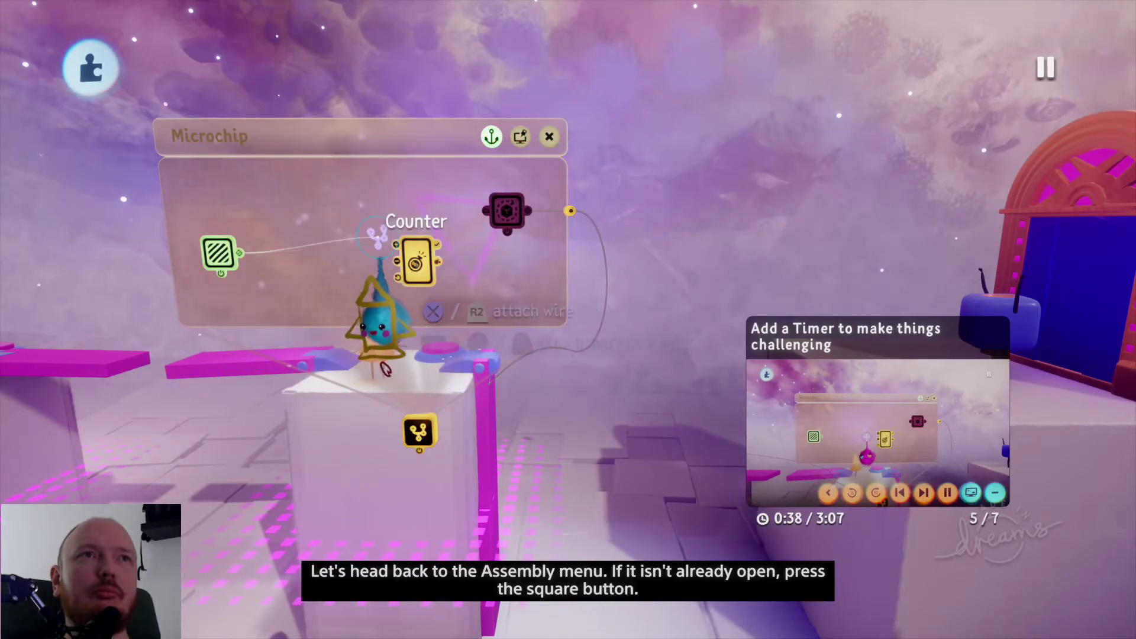
pyautogui.press('Escape')
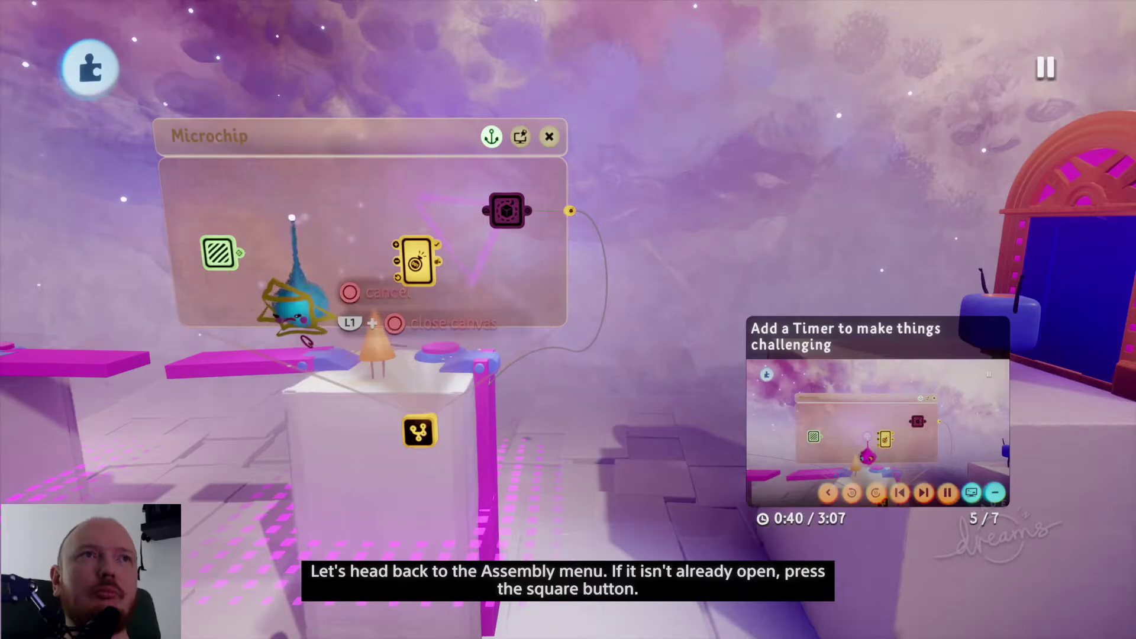
# Step: Stamp a Timer gadget into the microchip between the Trigger Zone and the Counter
pyautogui.press('square')
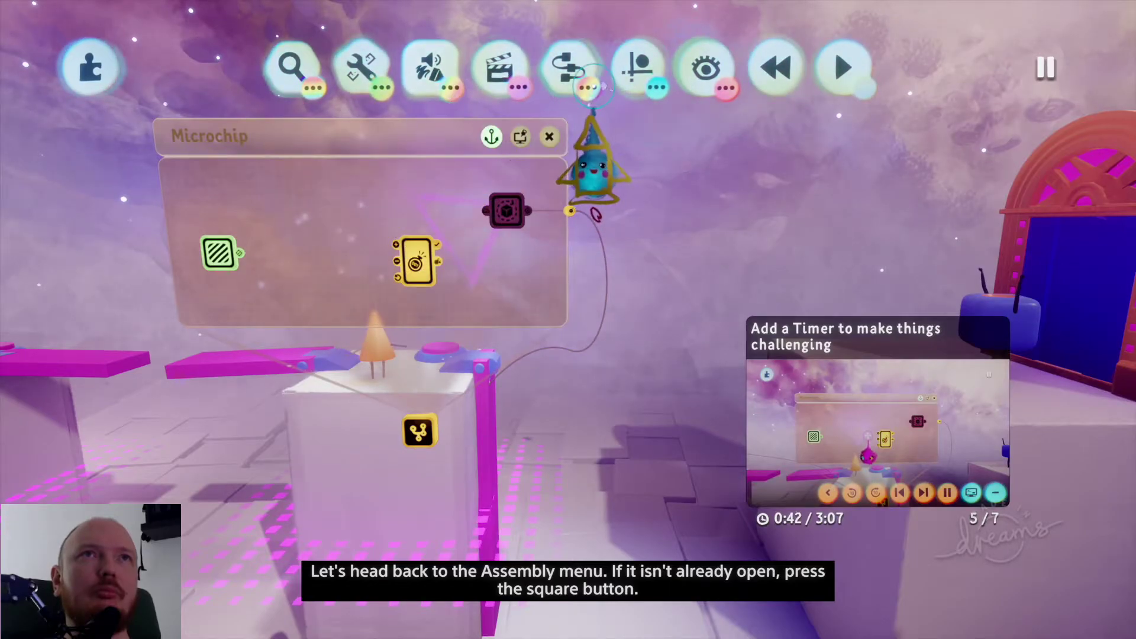
pyautogui.click(573, 74)
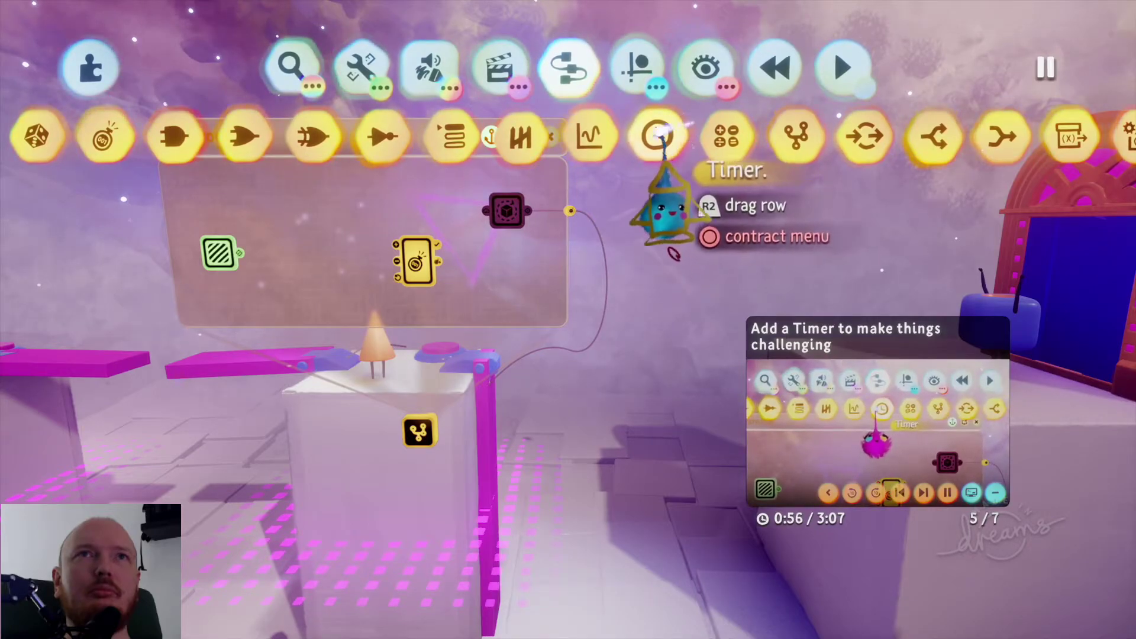
pyautogui.click(660, 138)
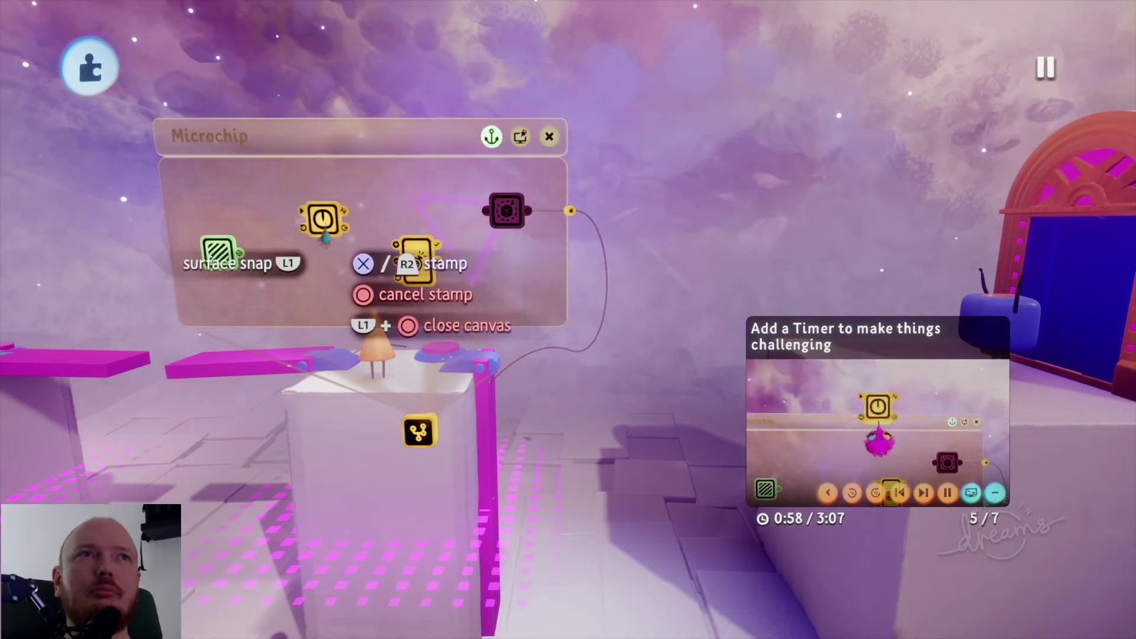
pyautogui.click(417, 260)
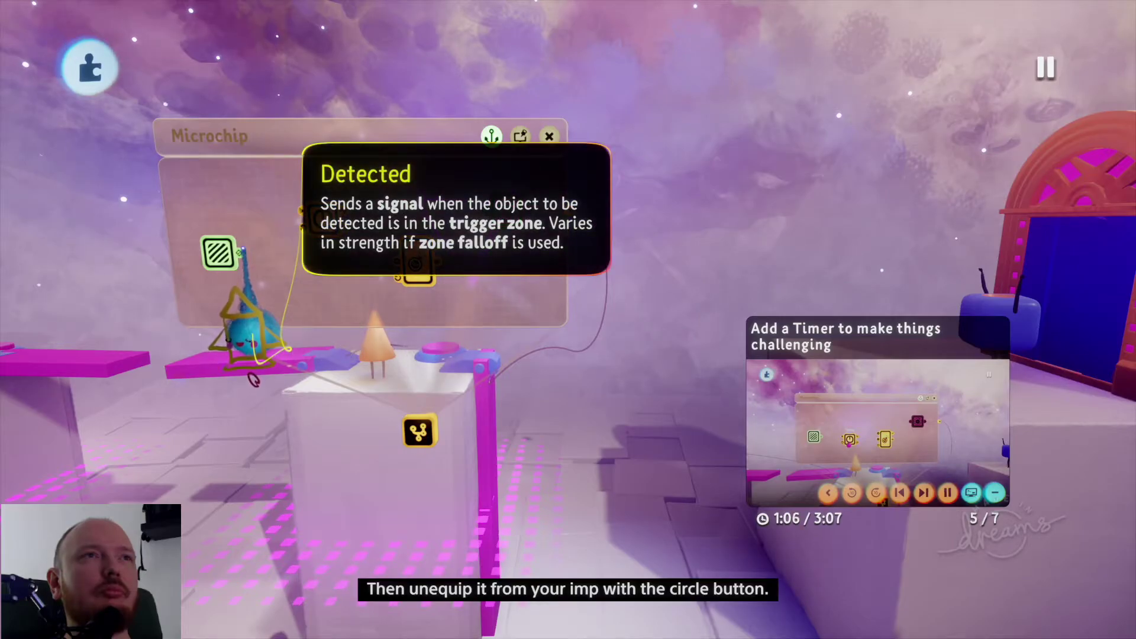
# Step: Examine the Trigger Zone's Detected output and the Timer's Start Timer input in the microchip
pyautogui.click(241, 251)
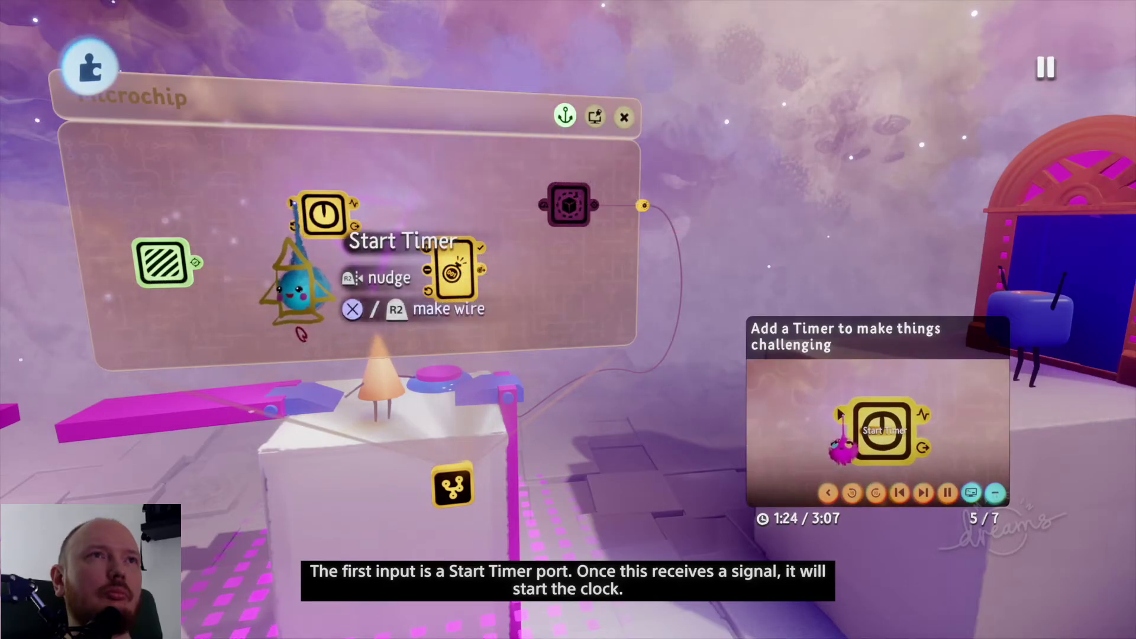
pyautogui.click(296, 290)
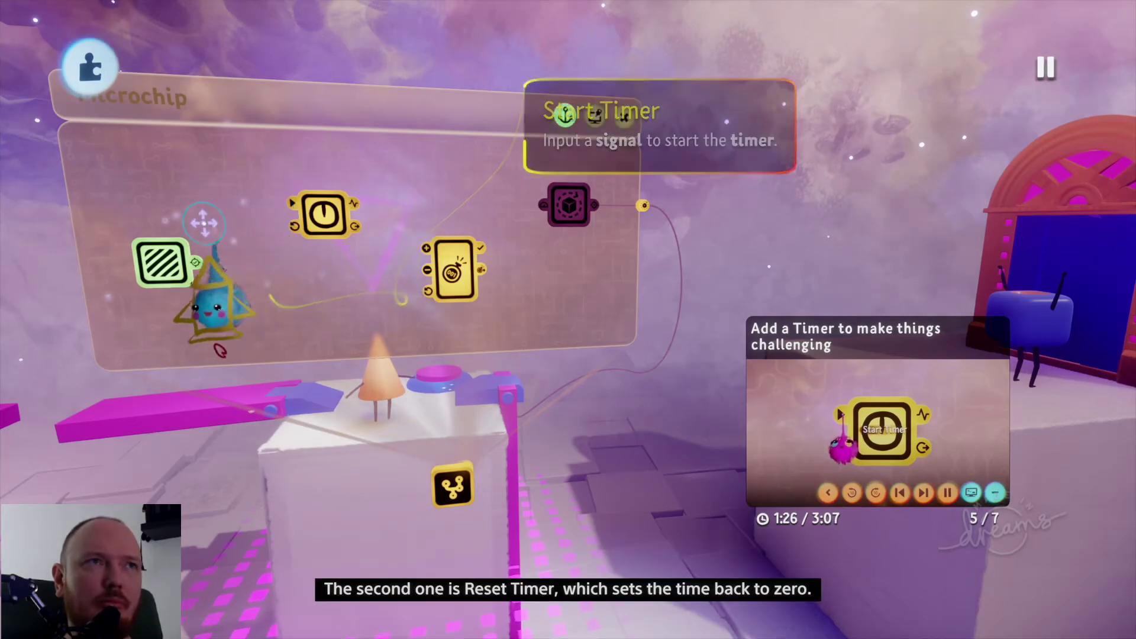
pyautogui.moveTo(193, 263)
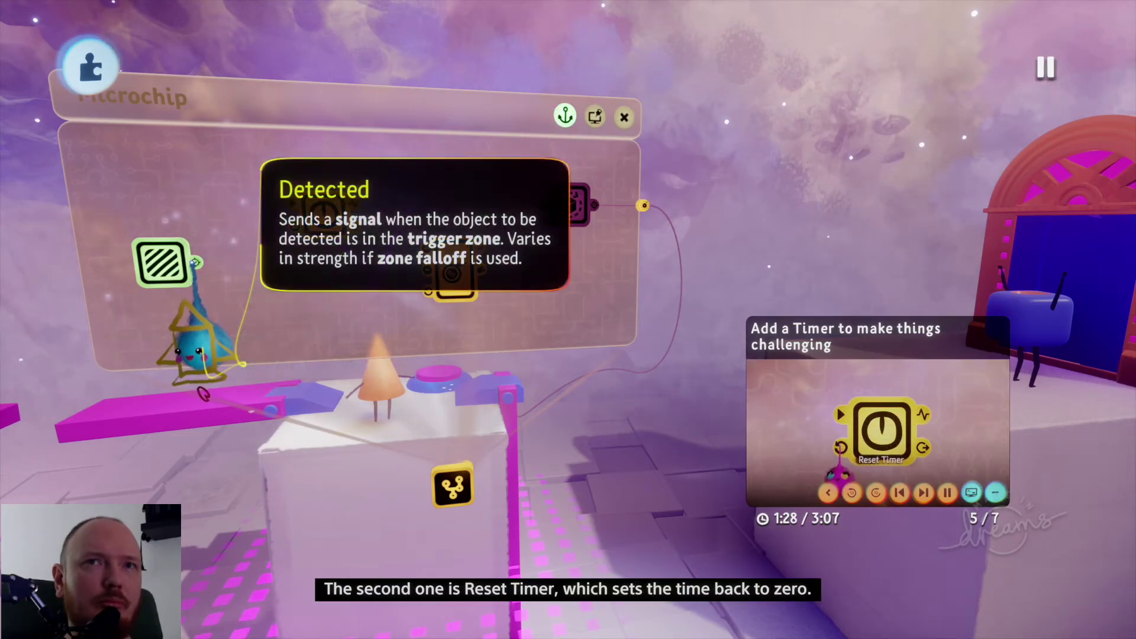
pyautogui.click(193, 264)
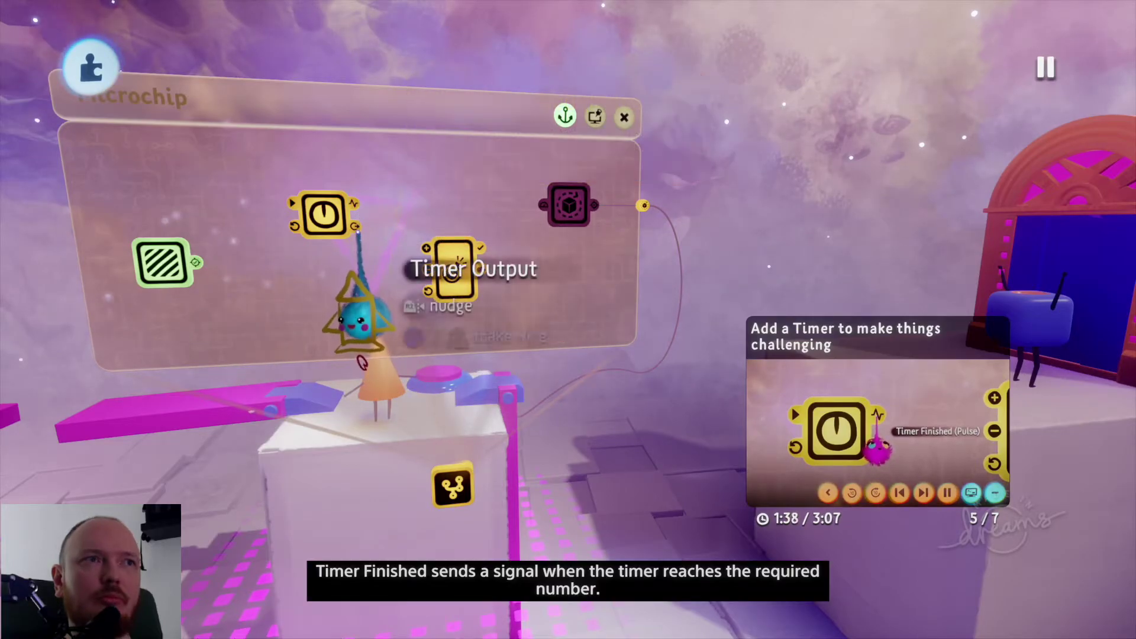
# Step: Wire the Timer Output to the Counter's Increase Count input and the Counter Full output to the Rotator's power port
pyautogui.moveTo(358, 223)
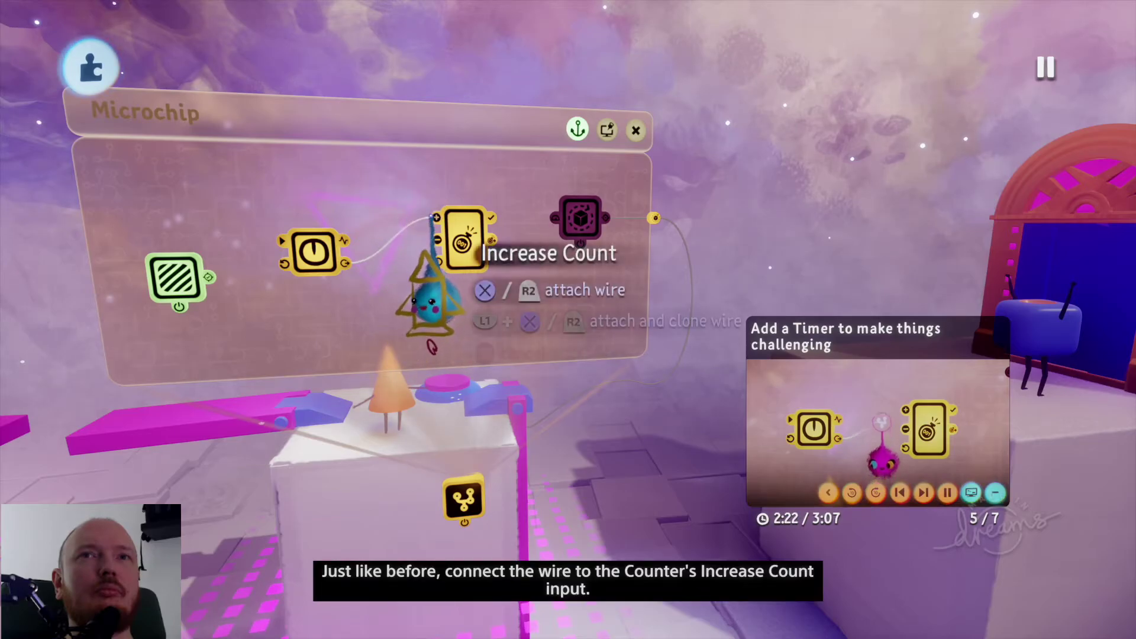
pyautogui.moveTo(431, 299)
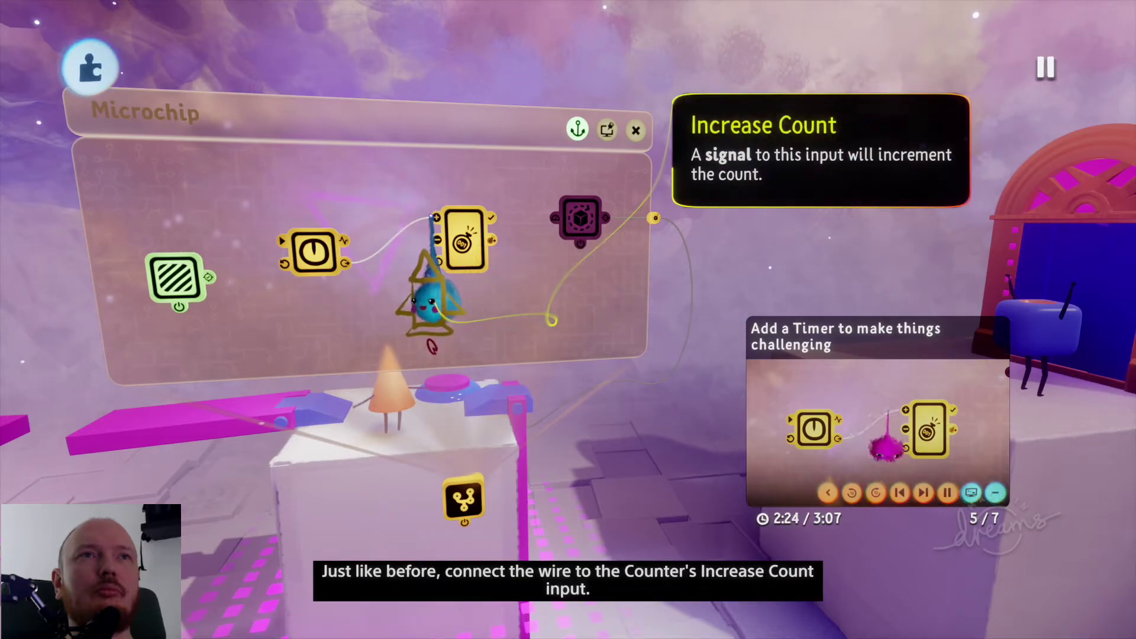
pyautogui.click(430, 299)
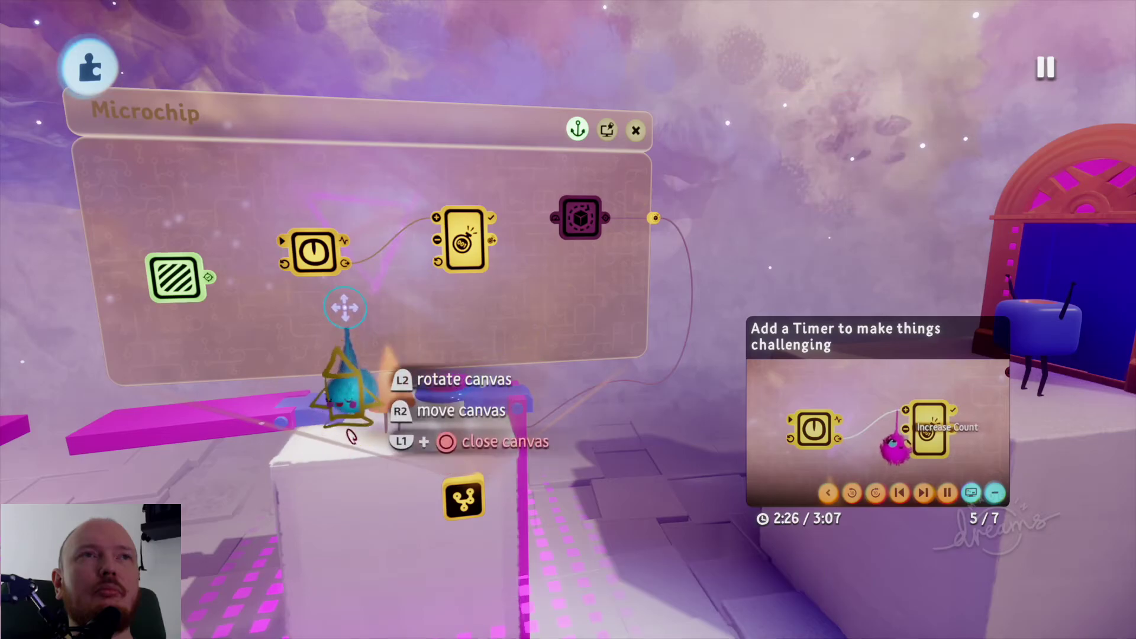
pyautogui.moveTo(352, 362)
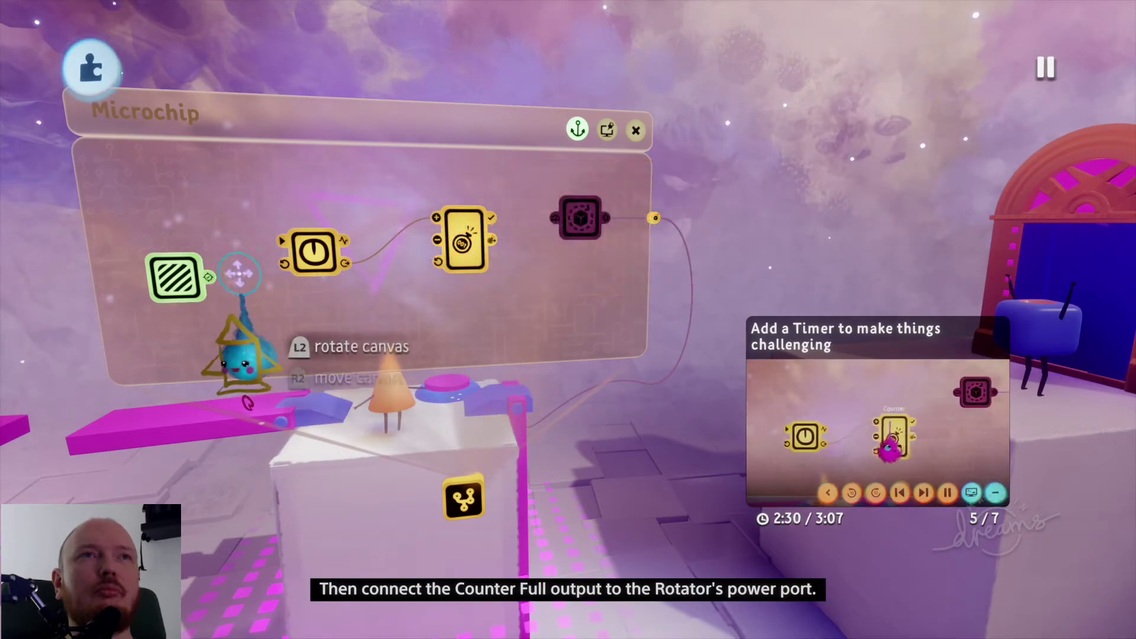
pyautogui.moveTo(494, 305)
pyautogui.moveTo(494, 298); pyautogui.dragTo(578, 305)
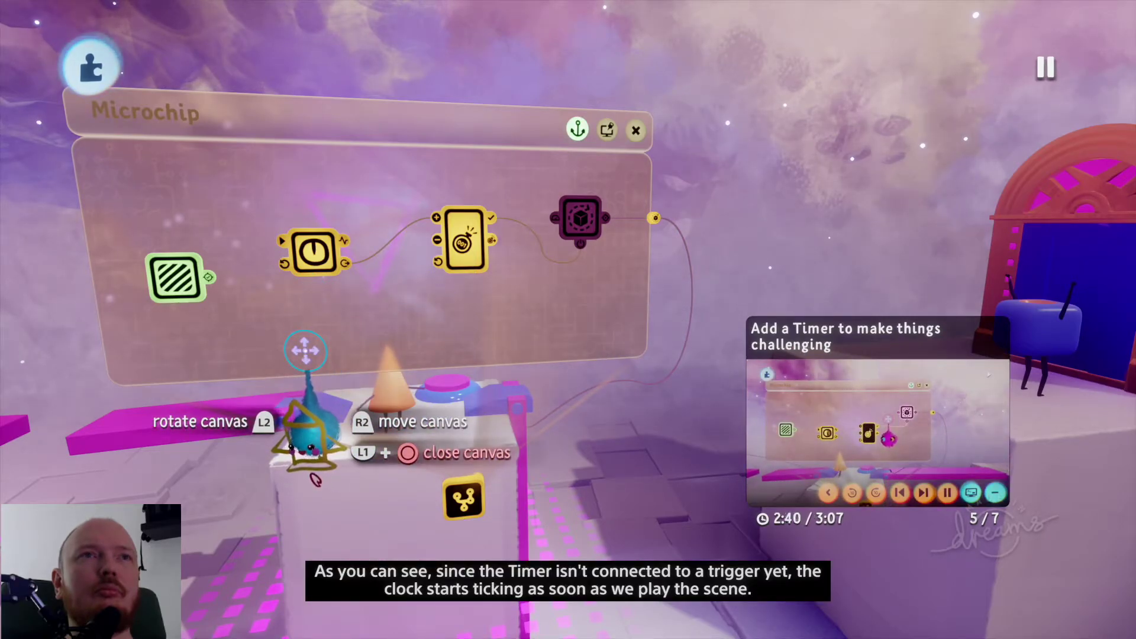
# Step: Run time in the scene to observe how the untriggered Timer drives the Counter and the bridge, and stop it
pyautogui.press('Escape')
pyautogui.press('Escape')
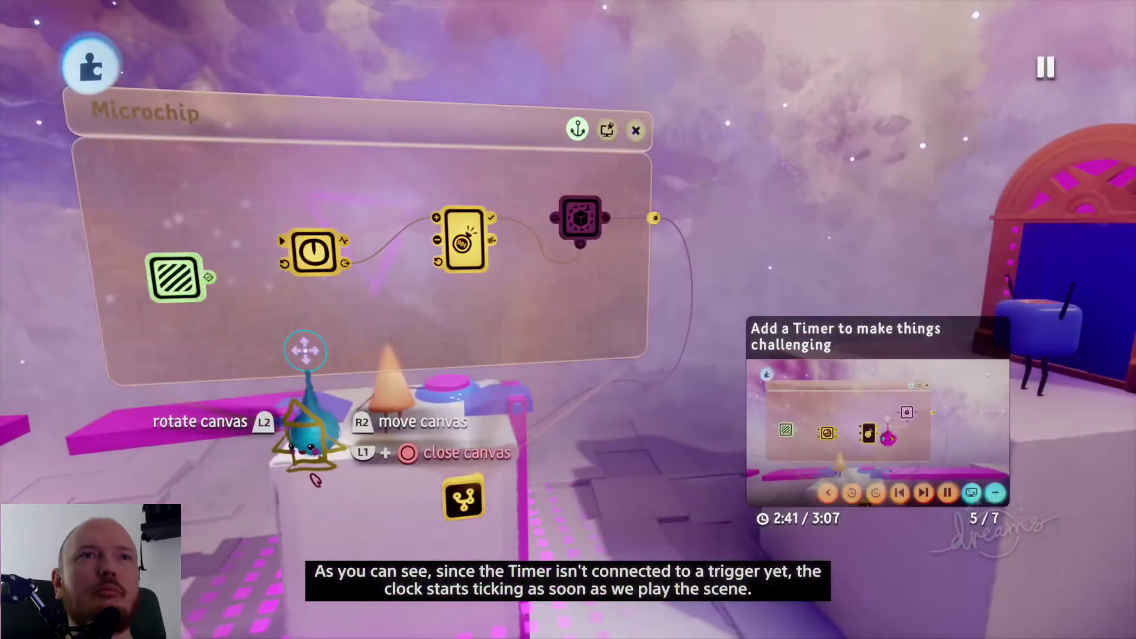
pyautogui.press('Right')
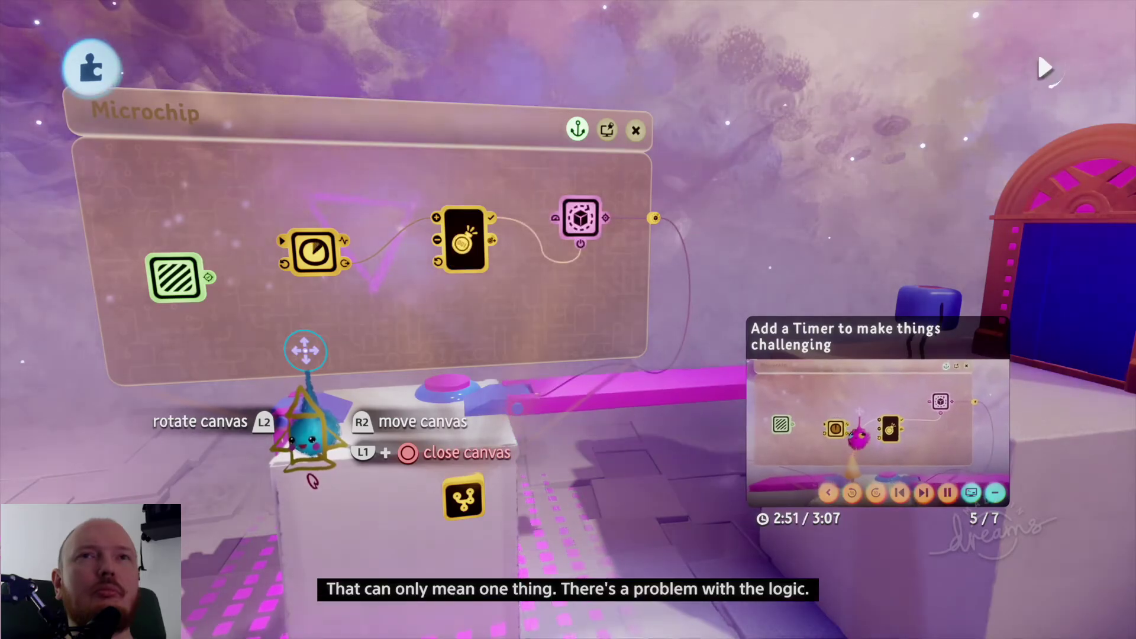
pyautogui.moveTo(1107, 622)
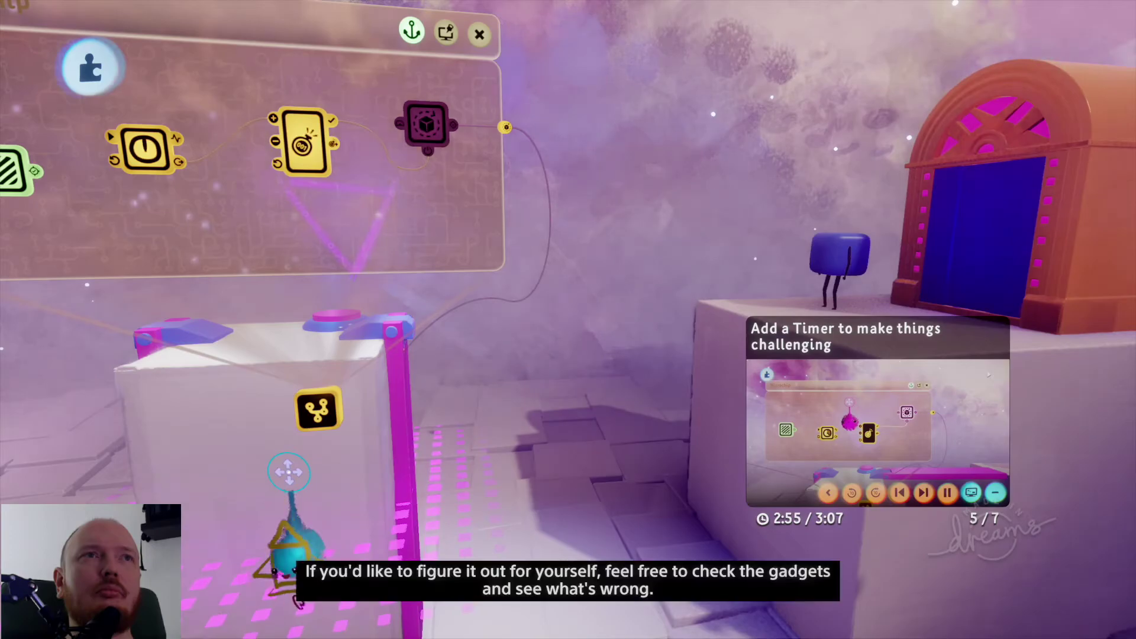
# Step: Wire the Trigger Zone's Detected output to the Timer's Start Timer input
pyautogui.moveTo(30, 373)
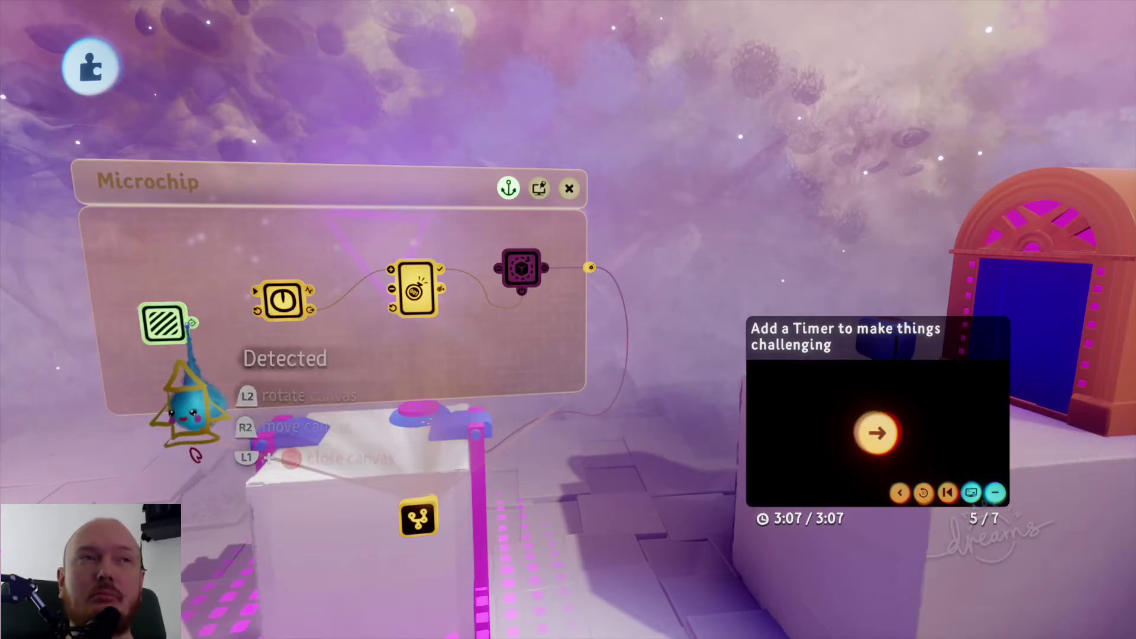
pyautogui.moveTo(195, 415)
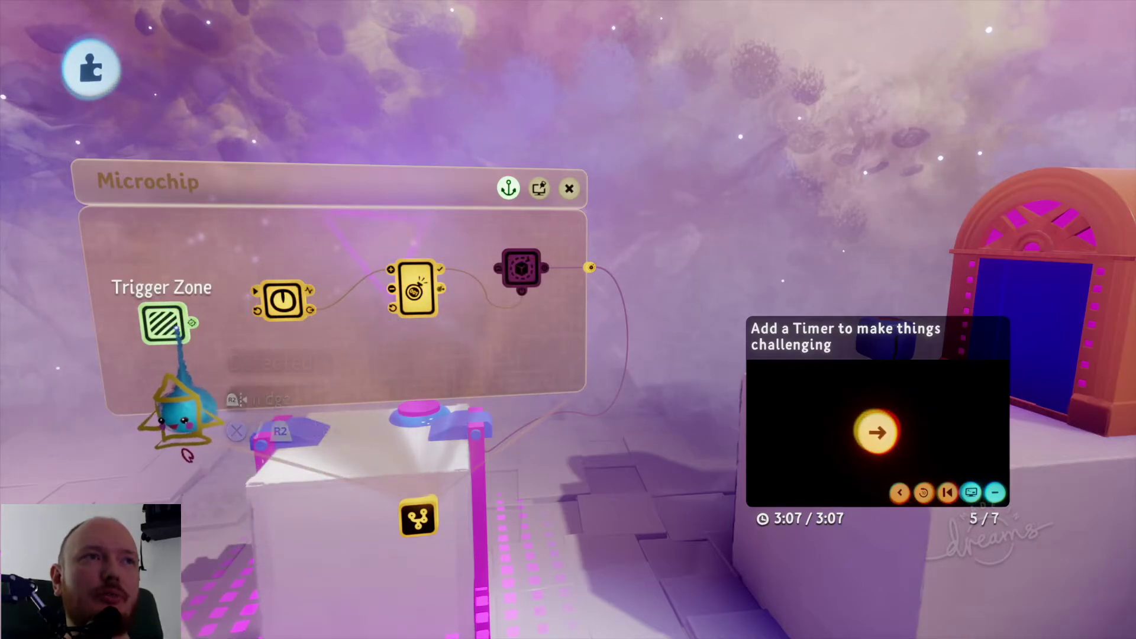
pyautogui.click(192, 323)
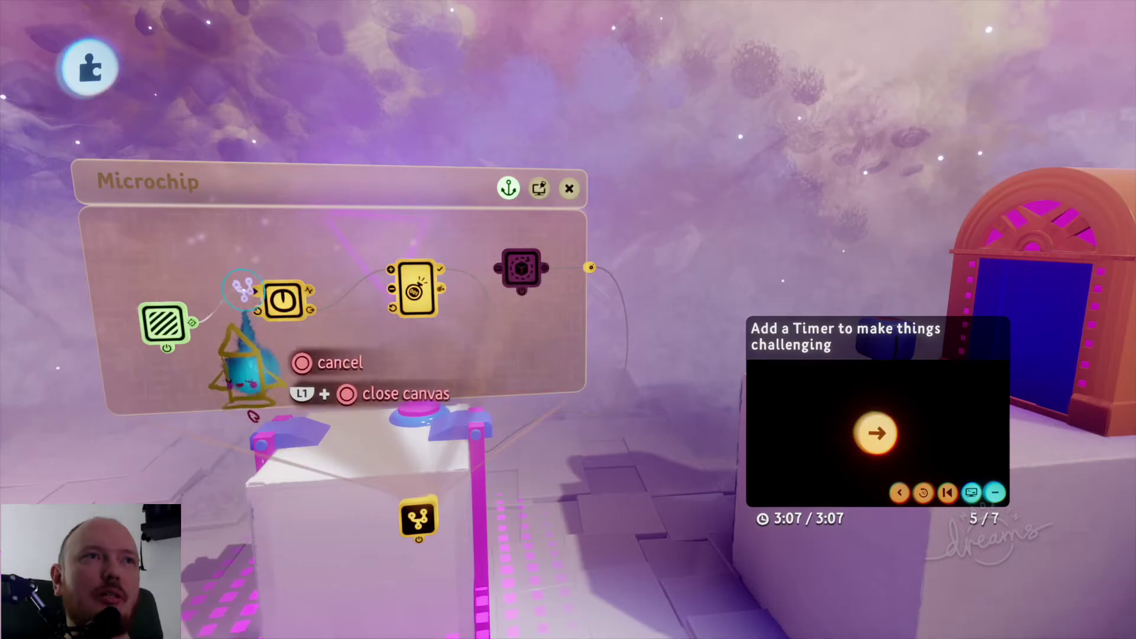
pyautogui.moveTo(252, 294); pyautogui.dragTo(254, 295)
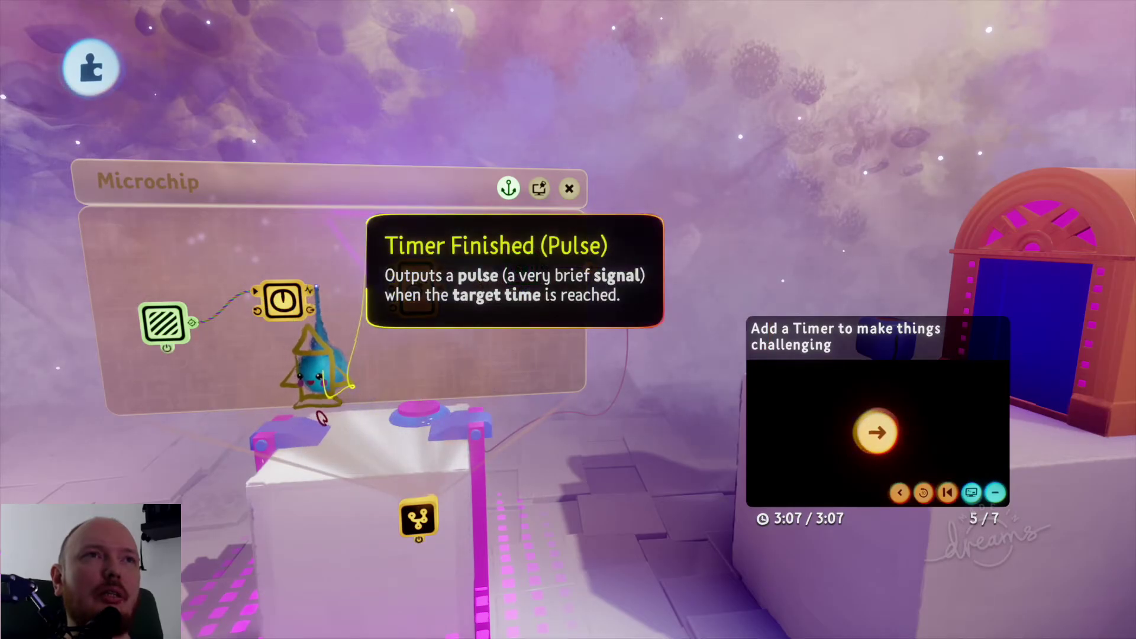
# Step: Wire Timer Finished (Pulse) to the Timer's Reset Timer input and reconnect the Timer Output to the Counter's Increase Count input
pyautogui.click(334, 373)
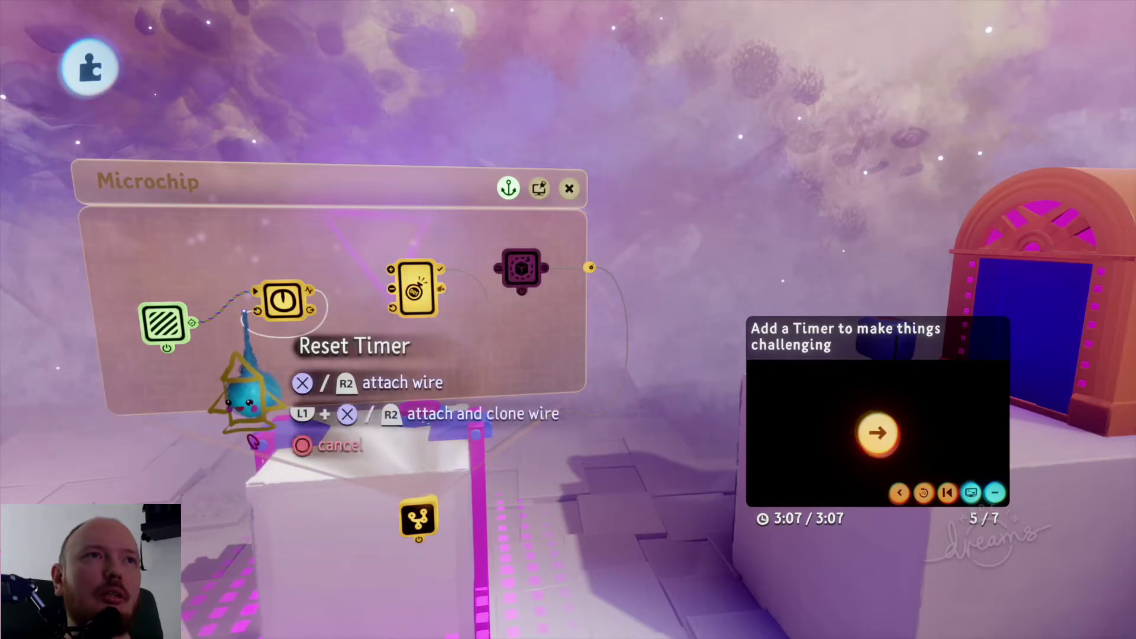
pyautogui.click(253, 311)
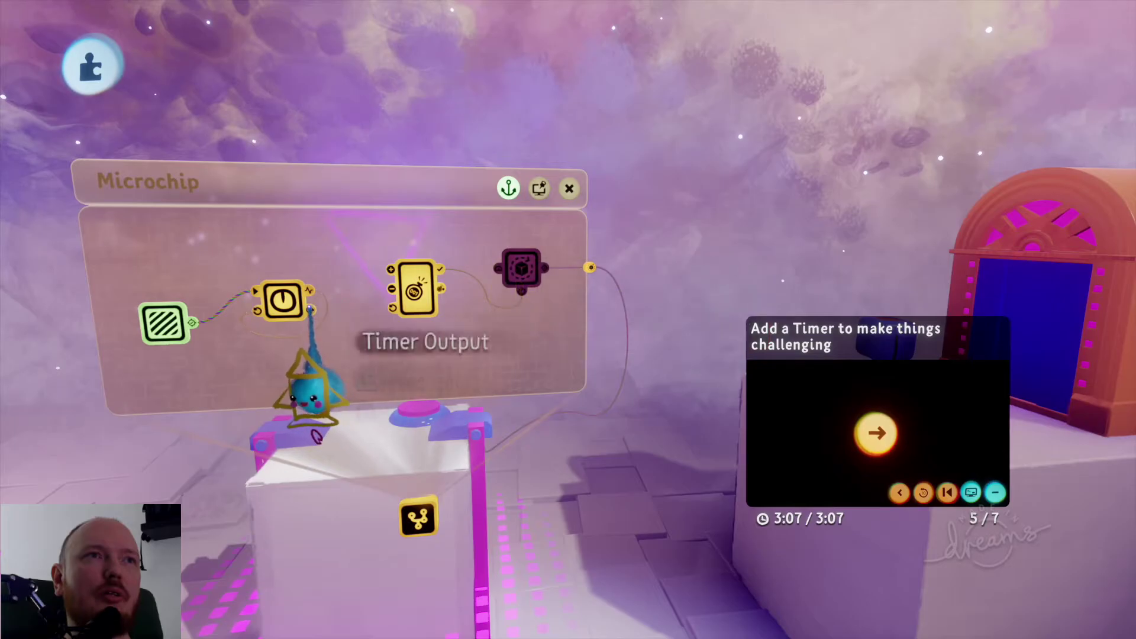
pyautogui.click(379, 288)
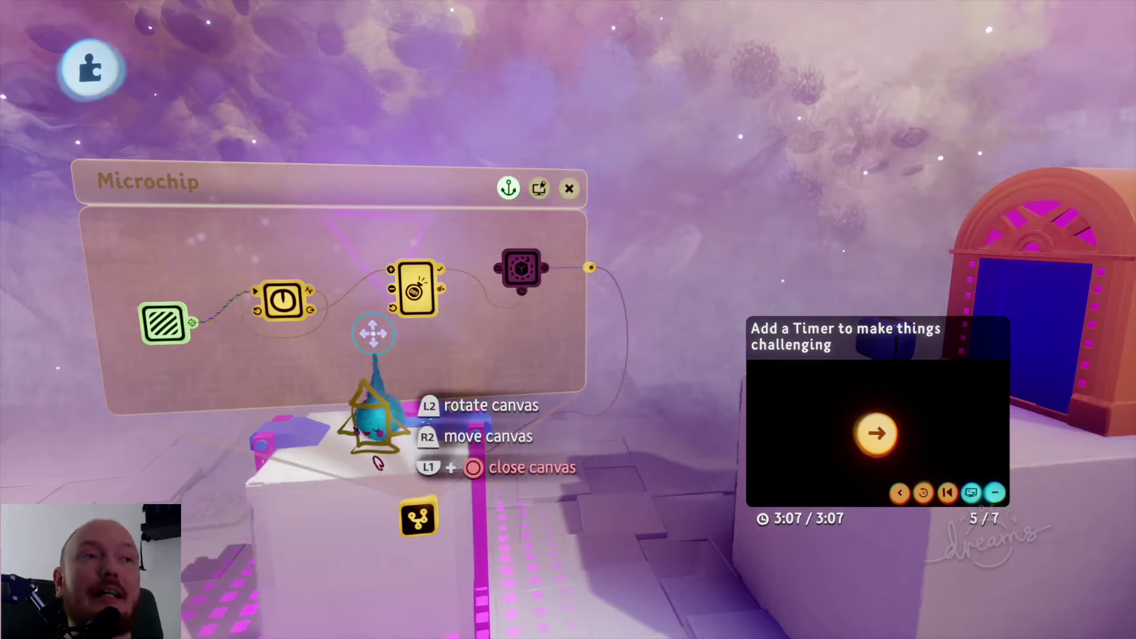
# Step: Switch to Play Mode, trigger the first pad with the cone character and cross the first bridge onto the second pad
pyautogui.press('Escape')
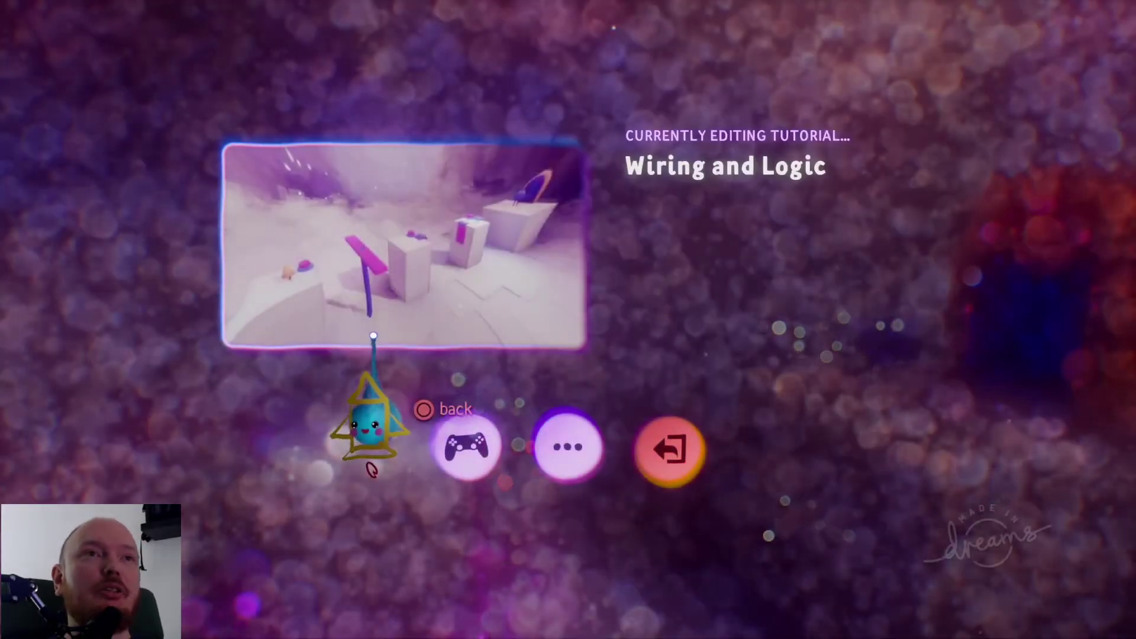
pyautogui.click(468, 451)
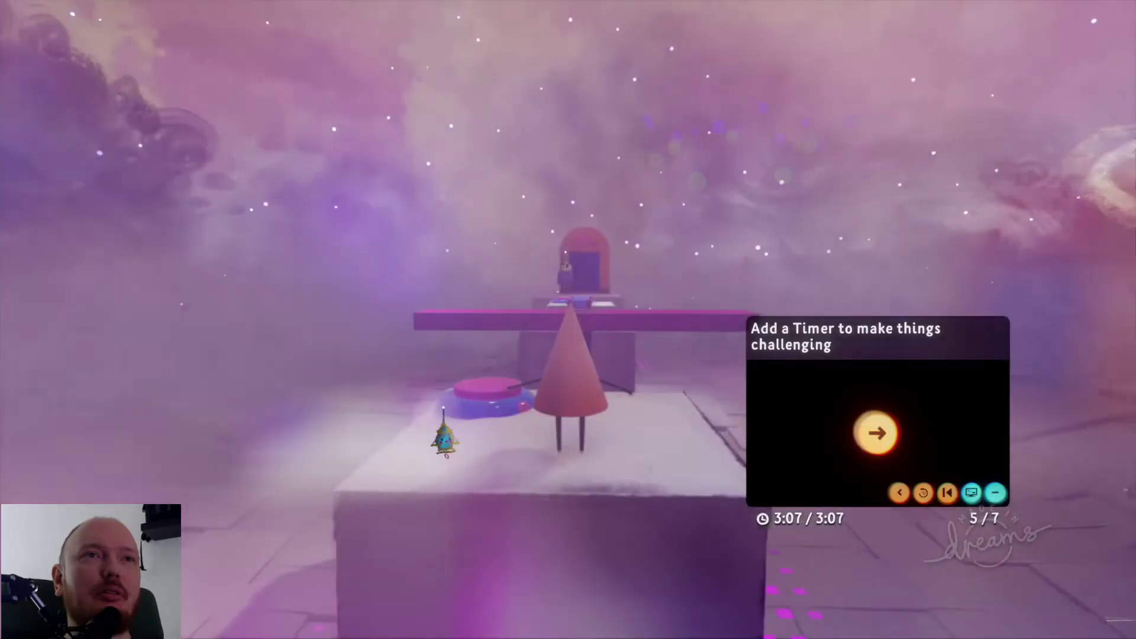
pyautogui.press('Left')
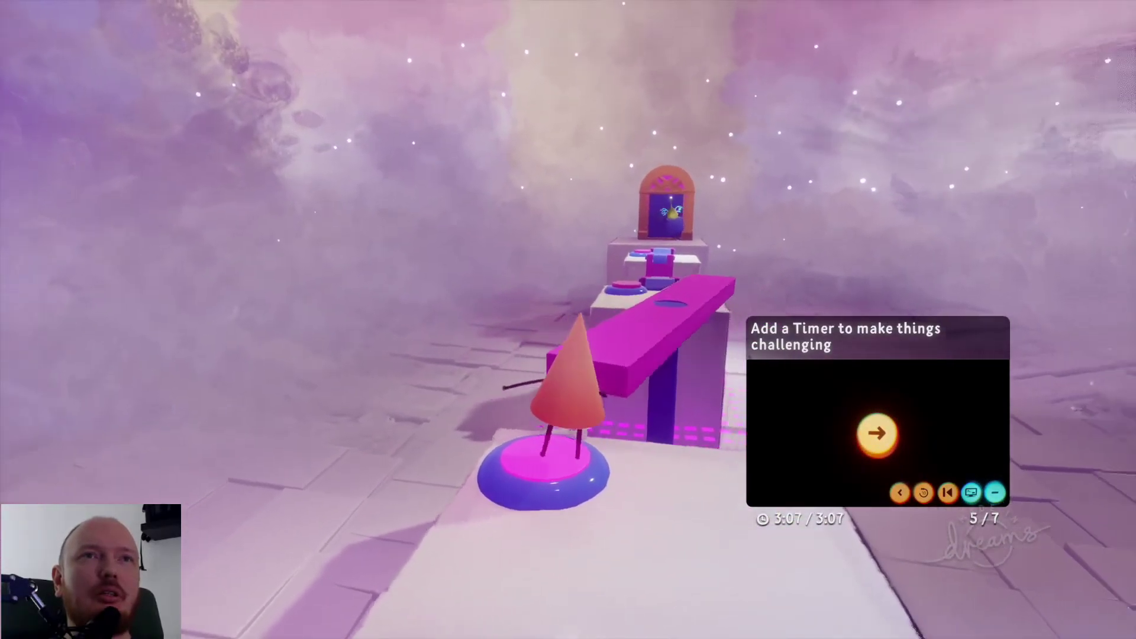
pyautogui.press('Up')
pyautogui.press('space')
pyautogui.press('Up')
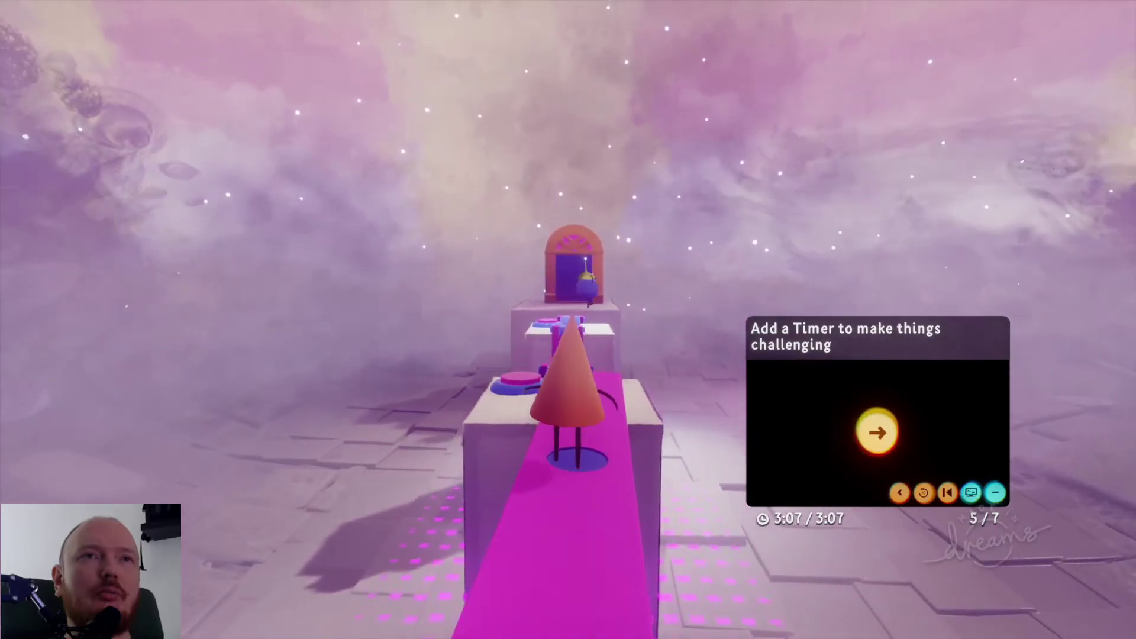
pyautogui.press('Left')
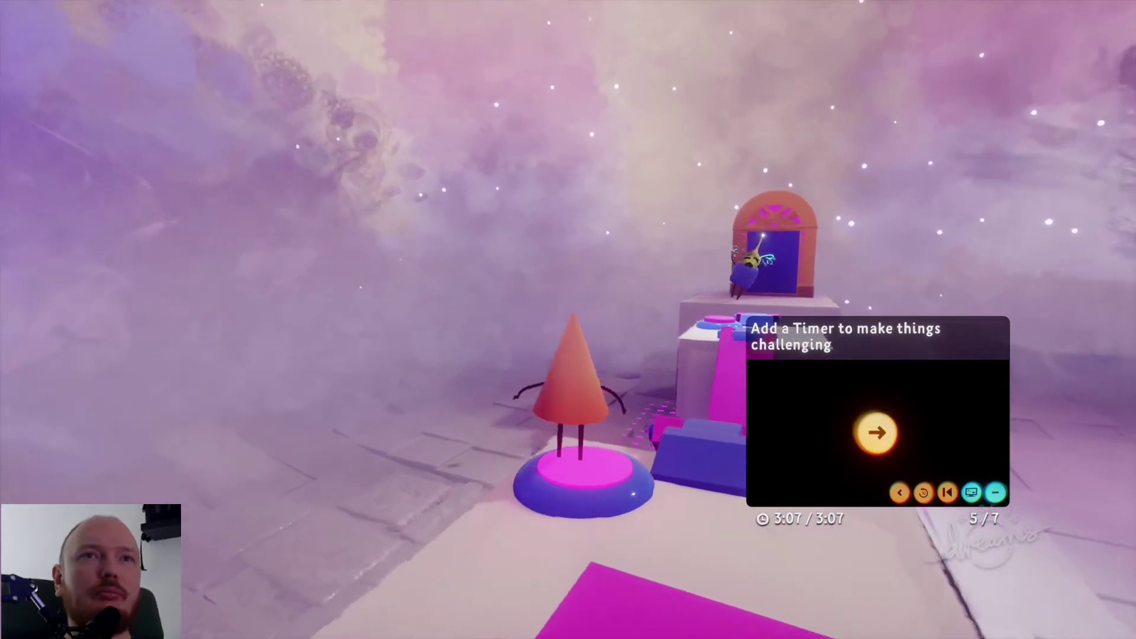
# Step: Cross the second bridge with the cone character and step onto the third pad to test its Timer
pyautogui.press('Right')
pyautogui.press('Up')
pyautogui.press('Up')
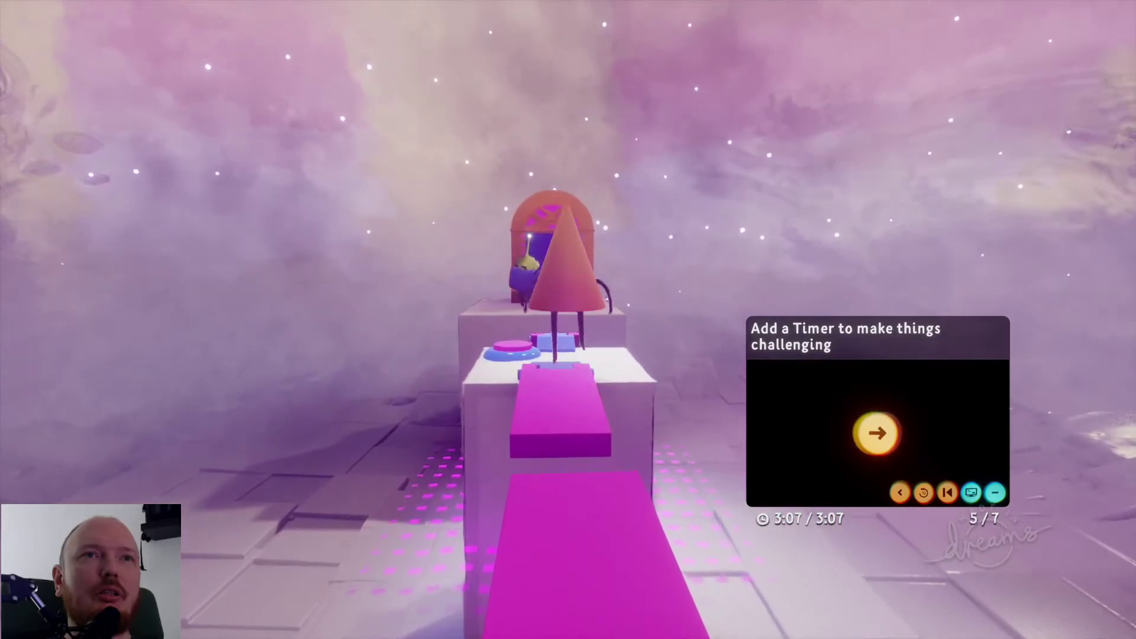
pyautogui.press('Up')
pyautogui.press('Left')
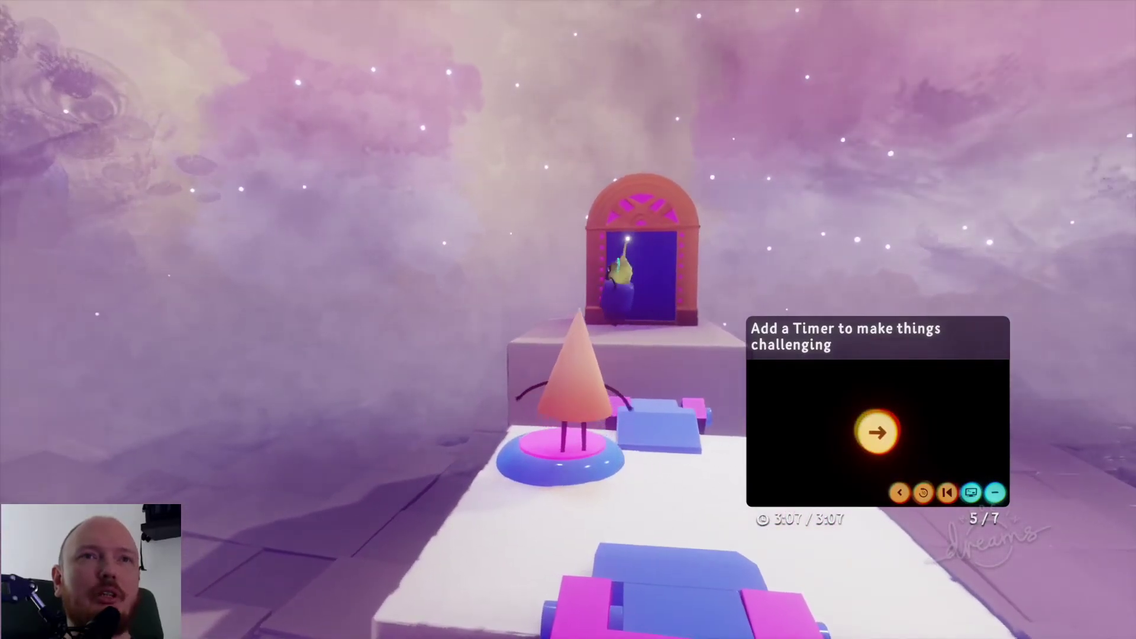
# Step: Walk the cone character over the final bridge to the platform with the arched doorway
pyautogui.press('Right')
pyautogui.press('Up')
pyautogui.press('Up')
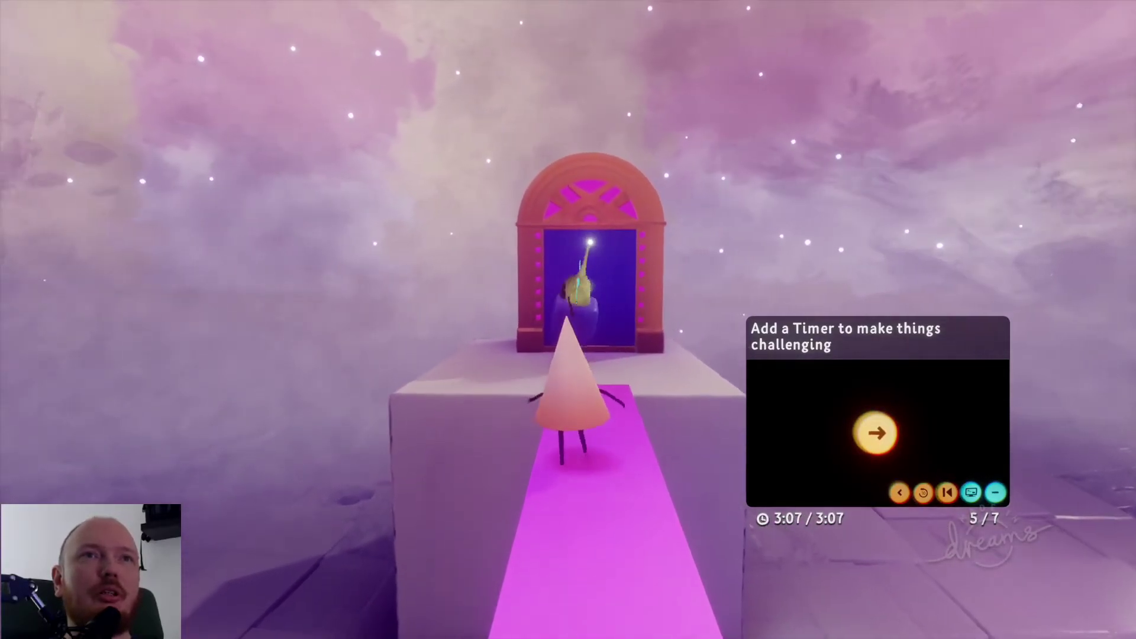
pyautogui.press('Up')
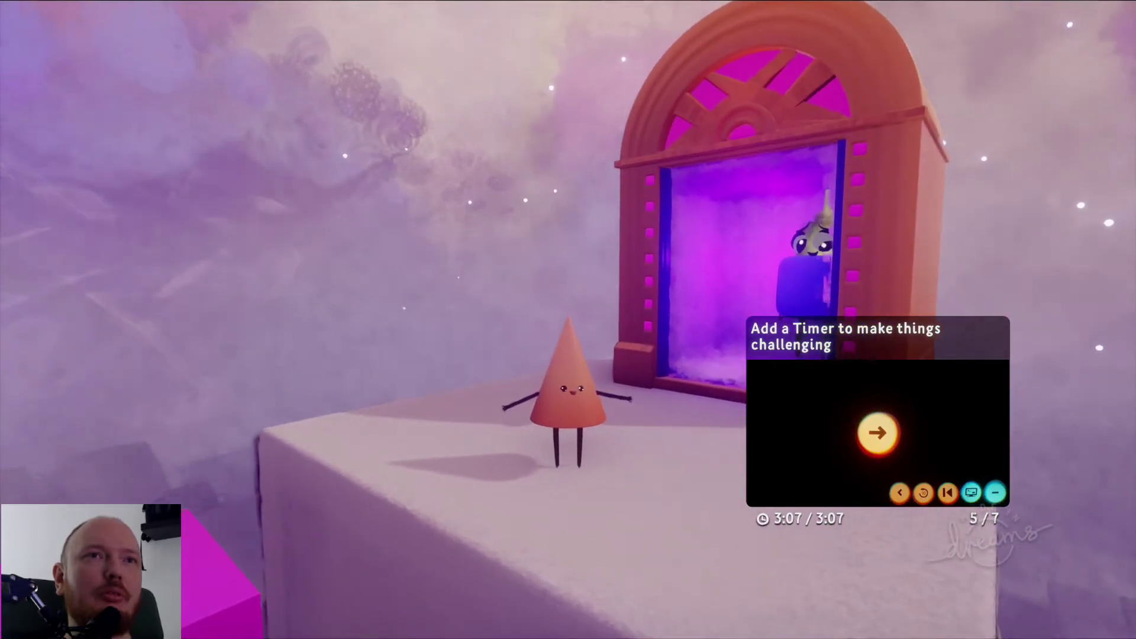
# Step: Walk the cone character back over the final bridge to the block with the third pad and look back at the bridge
pyautogui.press('Up')
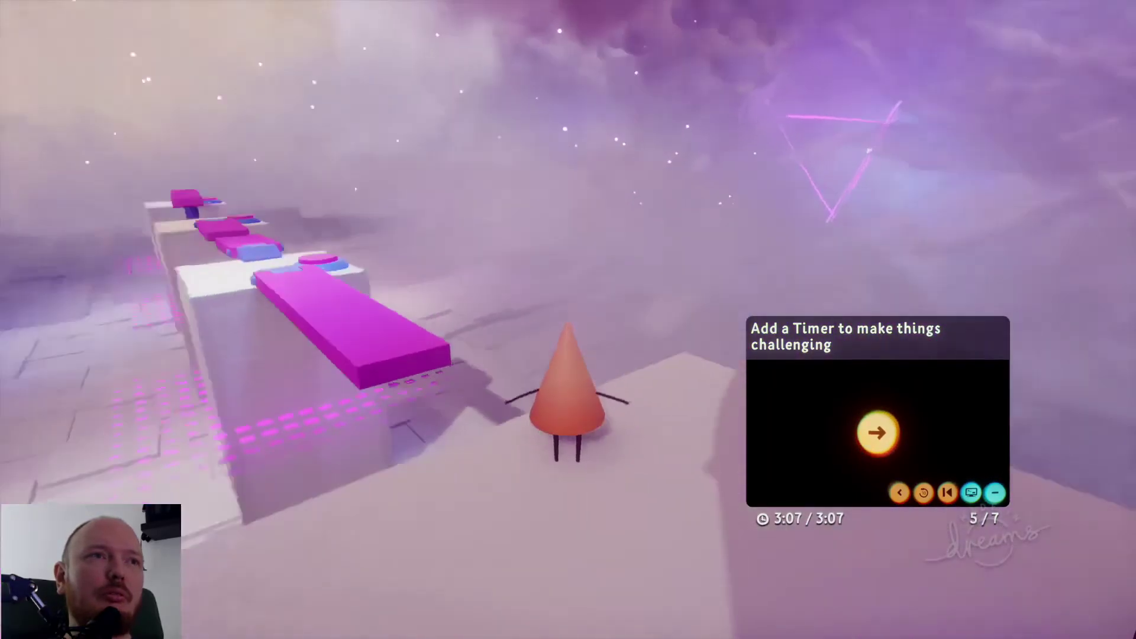
pyautogui.press('Up')
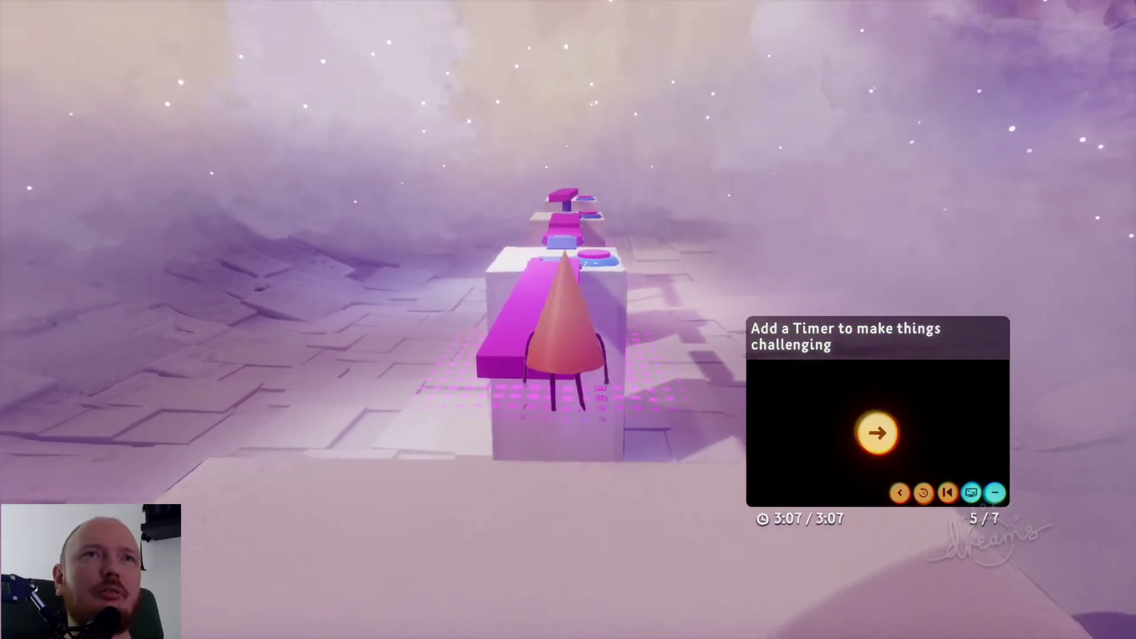
pyautogui.press('Up')
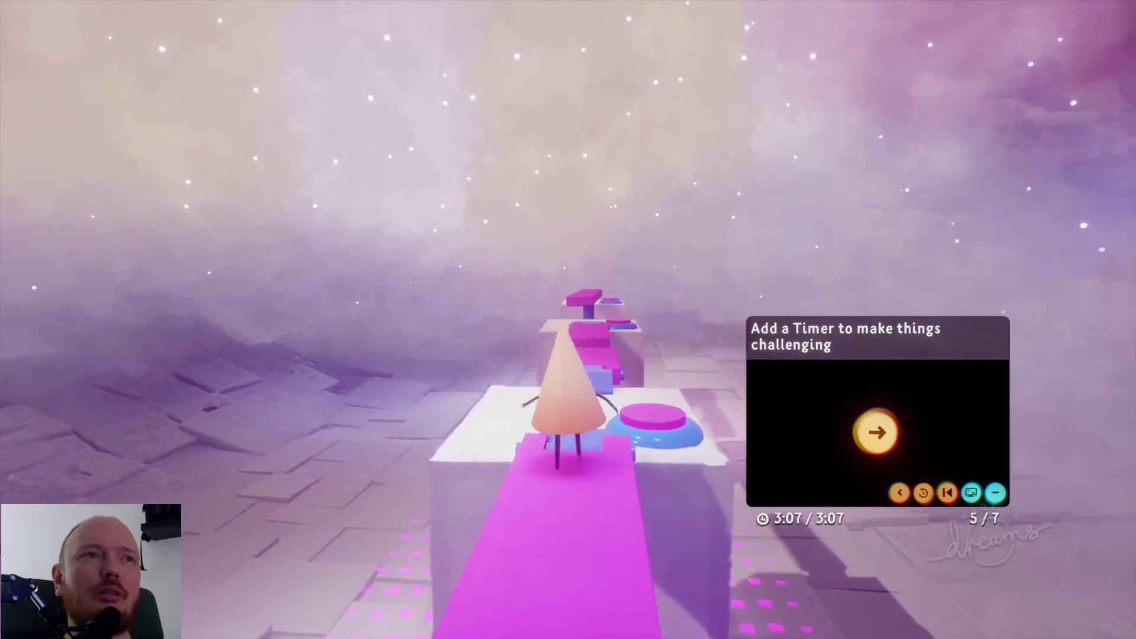
pyautogui.press('Right')
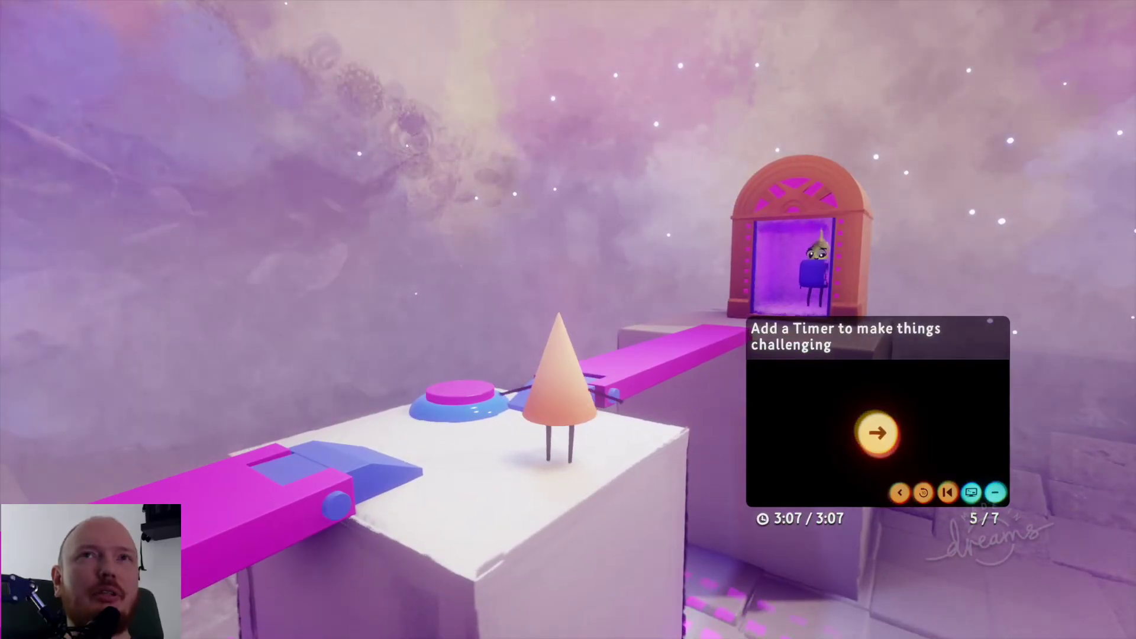
# Step: Return to Edit Mode and review the Timer's Reset Timer wiring and the whole microchip canvas
pyautogui.press('Escape')
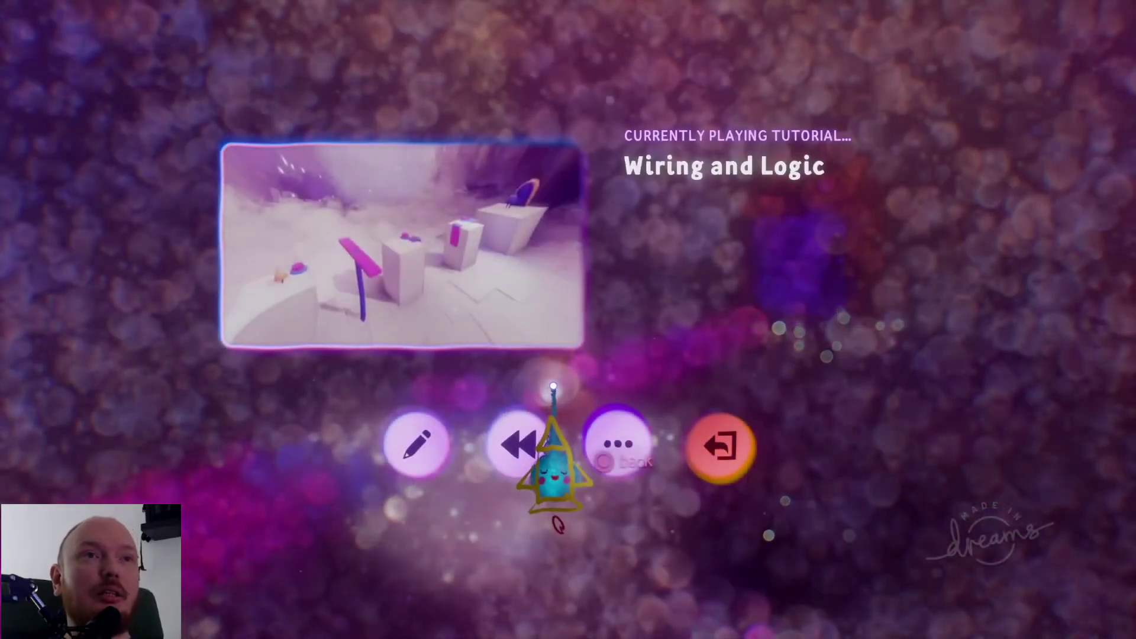
pyautogui.click(417, 447)
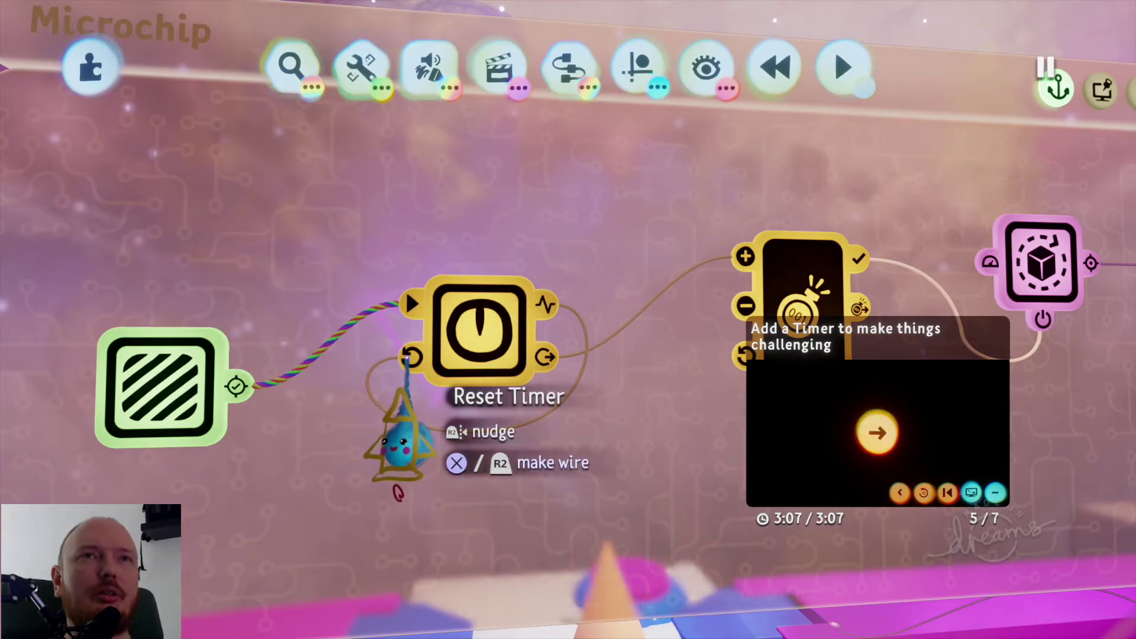
pyautogui.scroll(-5, 655, 429)
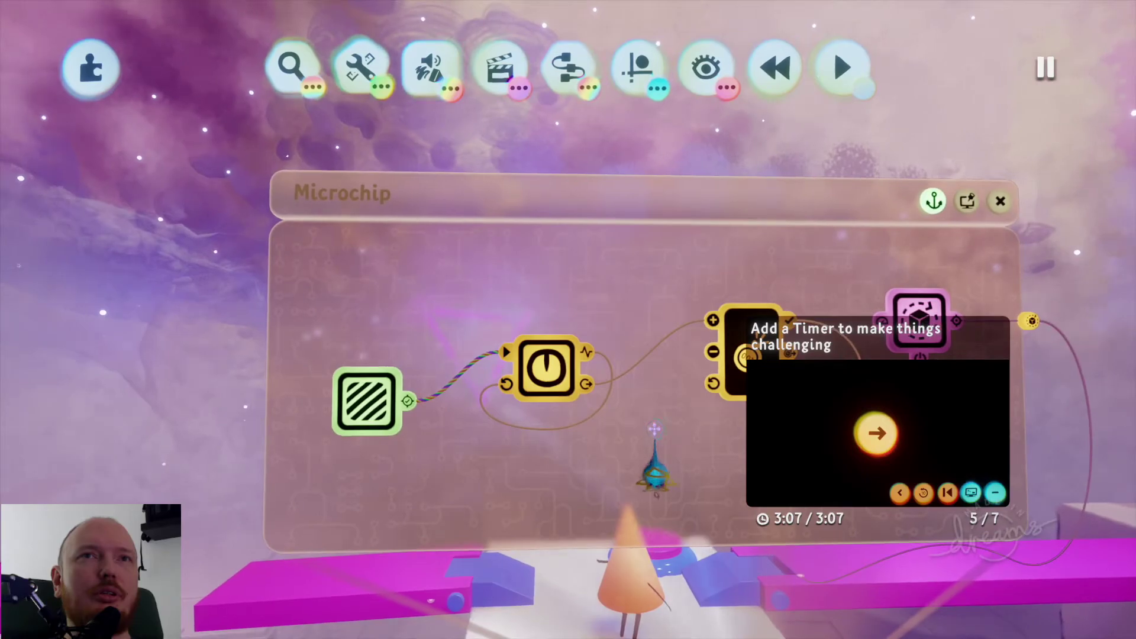
# Step: Wire the Timer's Timer Finished (Pulse) output to the Counter's Decrease Count input
pyautogui.hscroll(3, 976, 436)
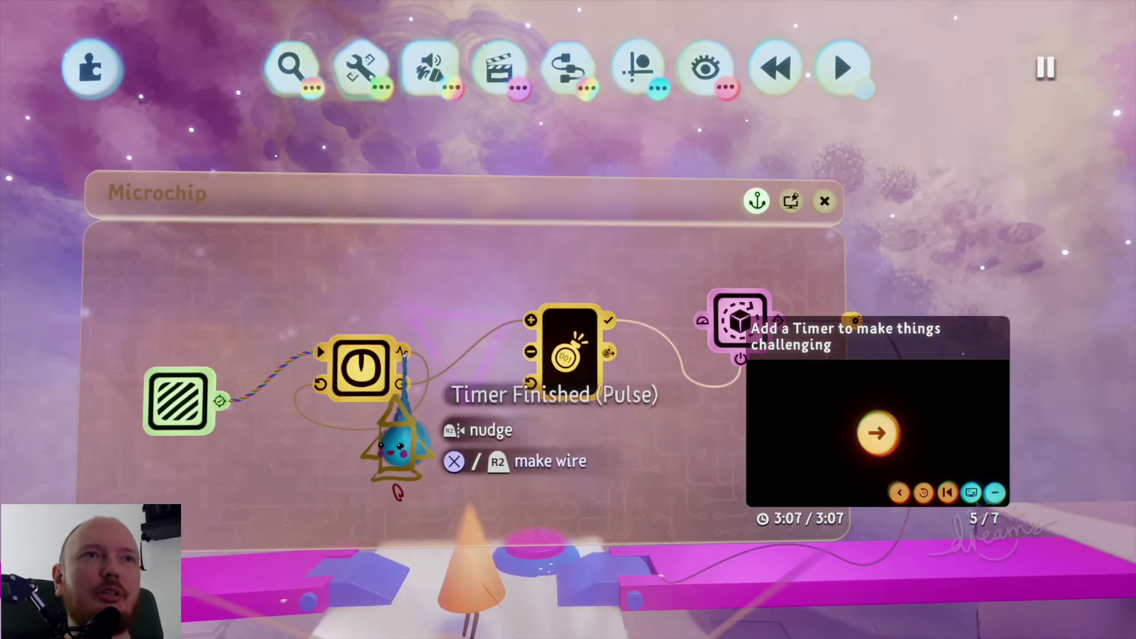
pyautogui.click(398, 446)
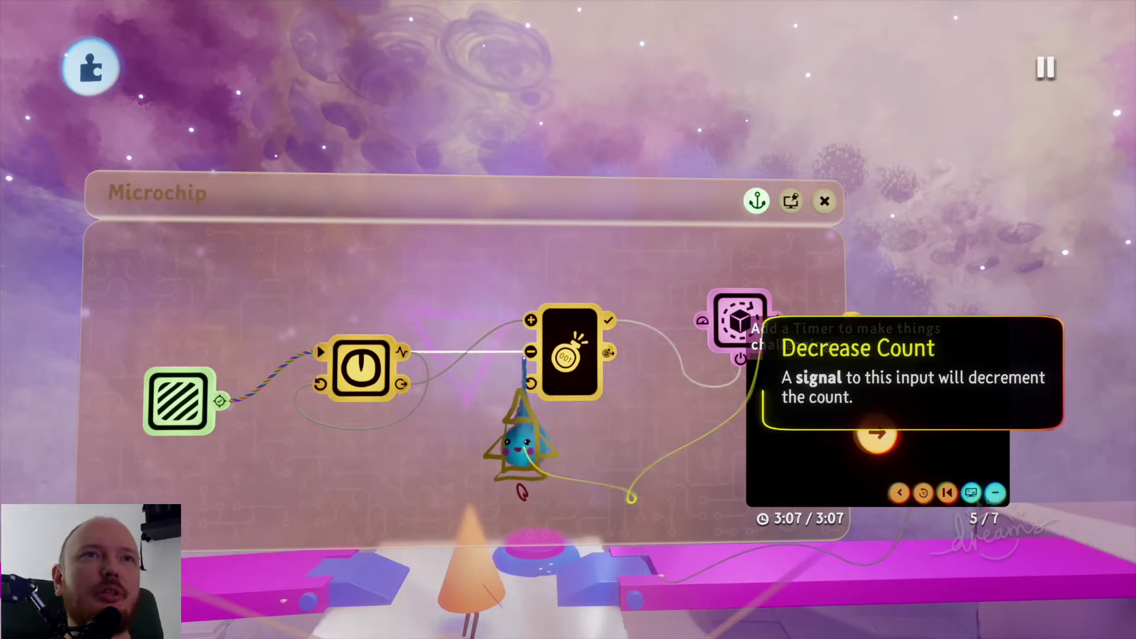
pyautogui.click(524, 357)
# Step: Switch to Play Mode and possess the cone character on the block with the third pad
pyautogui.press('Escape')
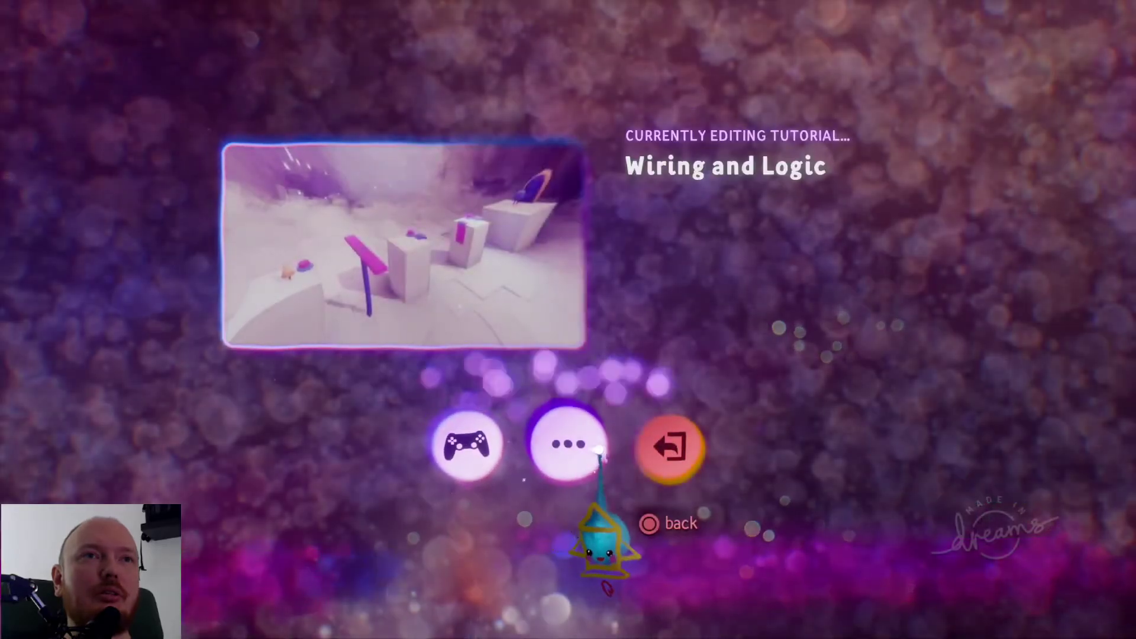
pyautogui.click(466, 447)
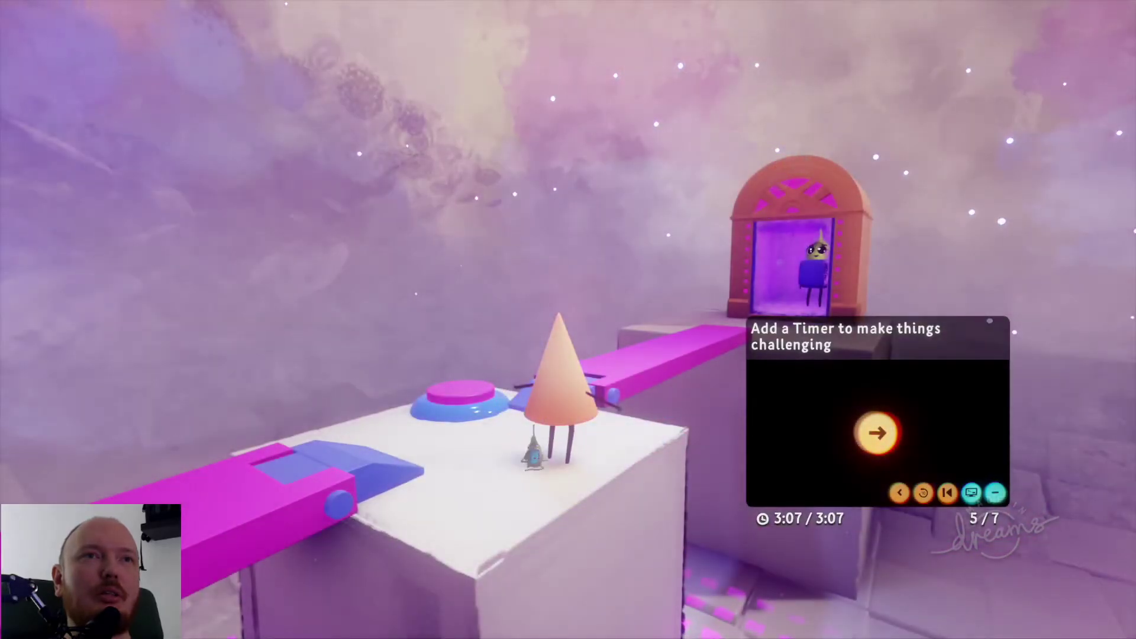
pyautogui.click(559, 391)
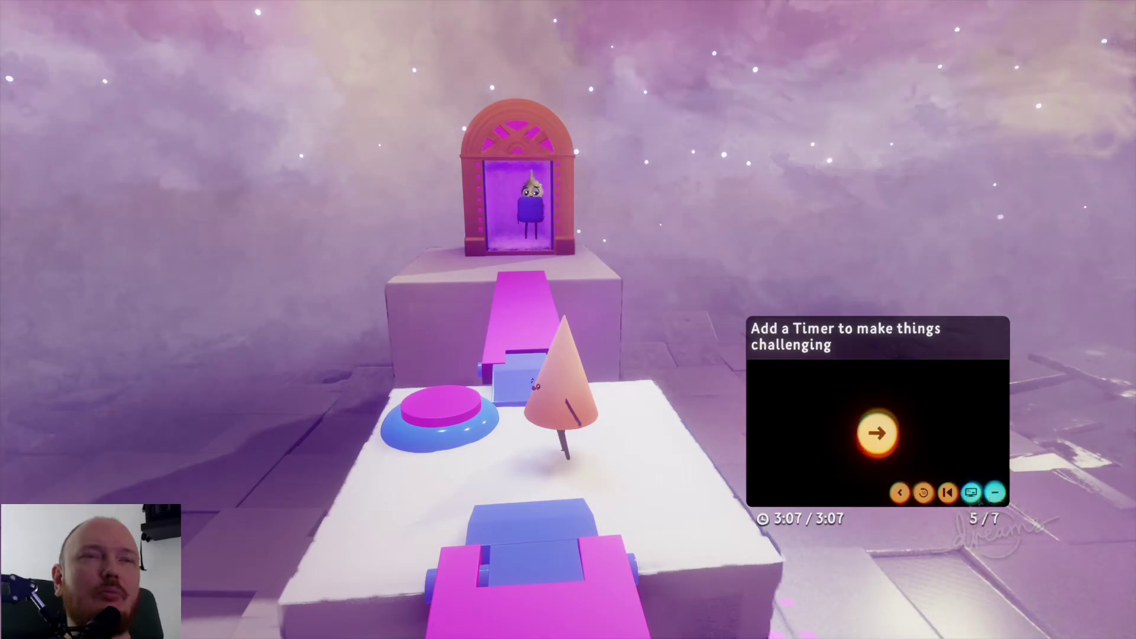
# Step: Rewind the scene to its start and possess the cone character on the first block
pyautogui.press('Escape')
pyautogui.click(517, 444)
pyautogui.press('Escape')
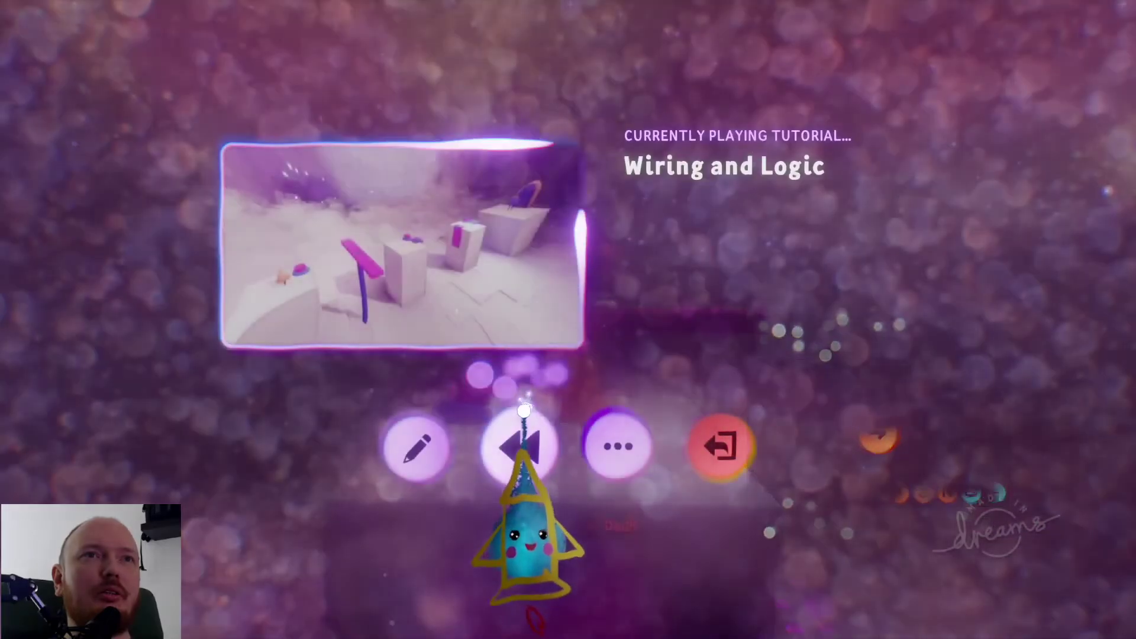
pyautogui.click(518, 445)
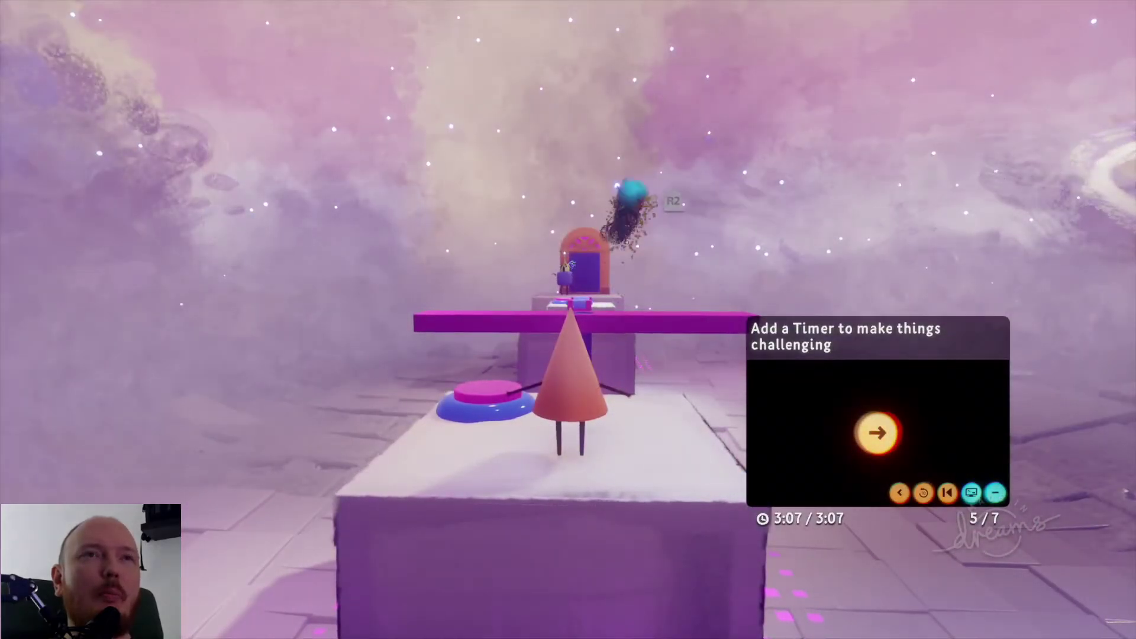
pyautogui.click(630, 189)
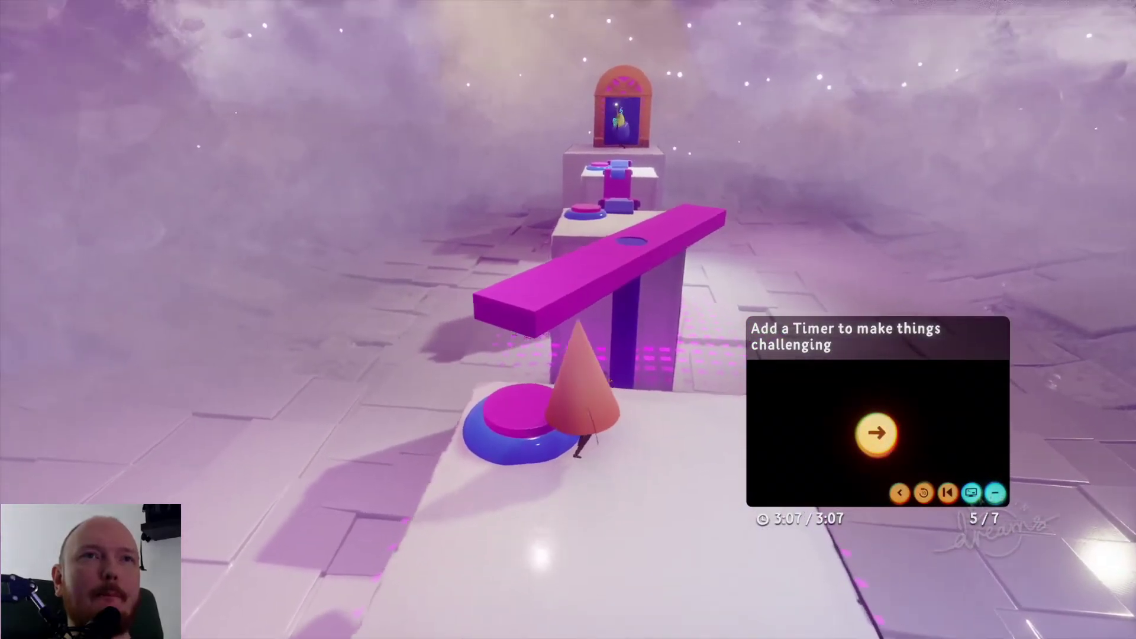
# Step: Activate the pads and walk the cone character across the bridges toward the arched doorway
pyautogui.press('w')
pyautogui.press('space')
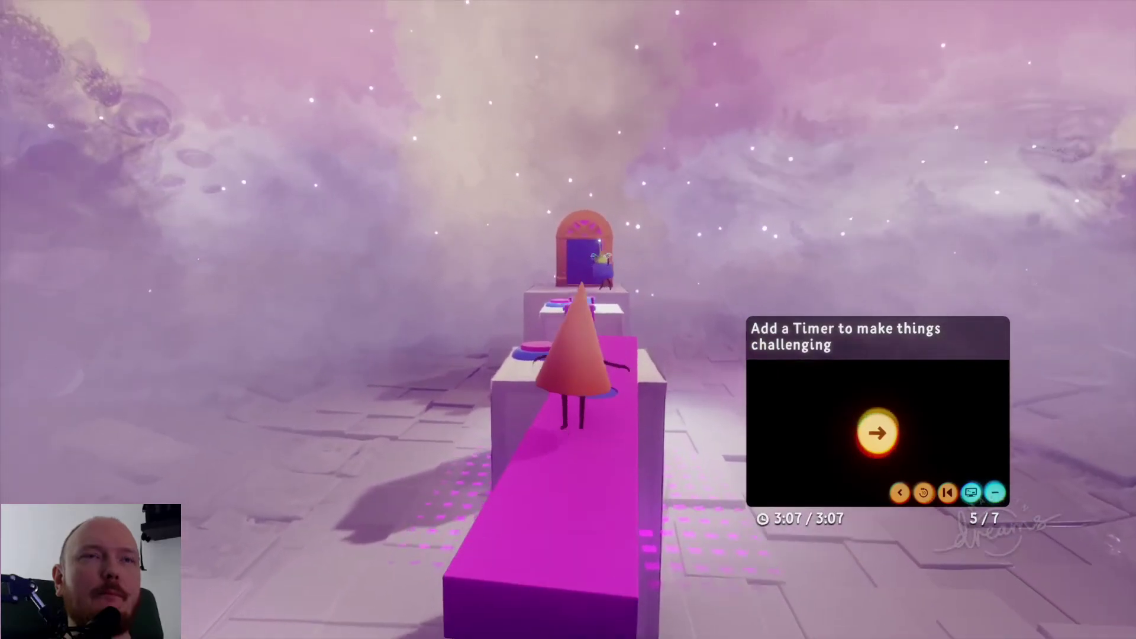
pyautogui.press('a')
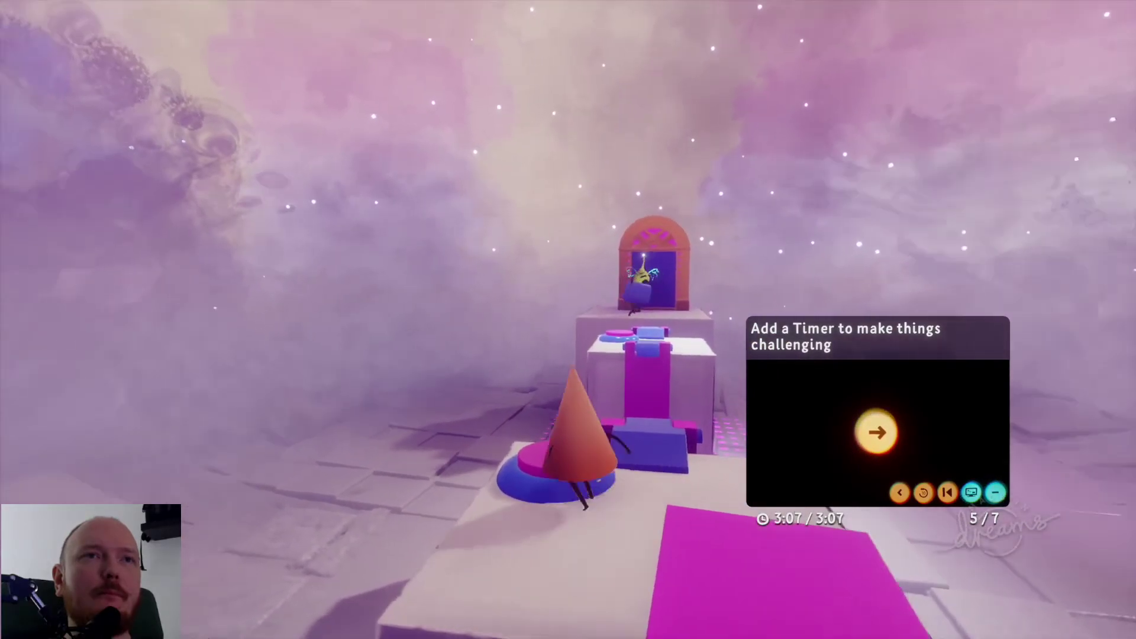
pyautogui.press('d')
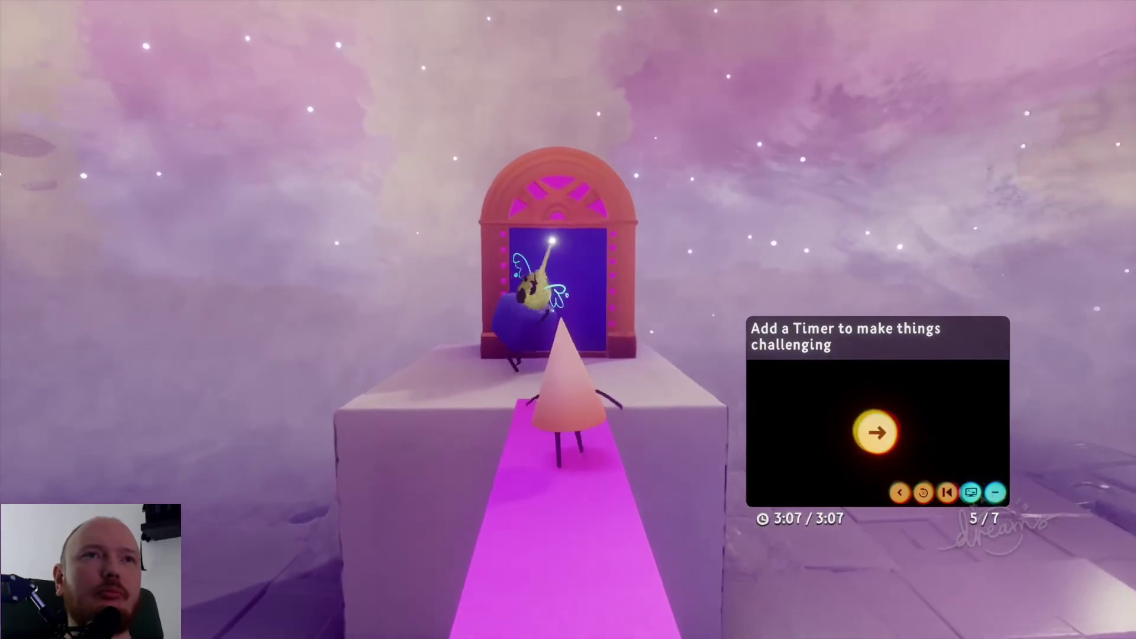
# Step: Repossess the cone character on the first block and cross the first two bridges to the third pad
pyautogui.press('Left')
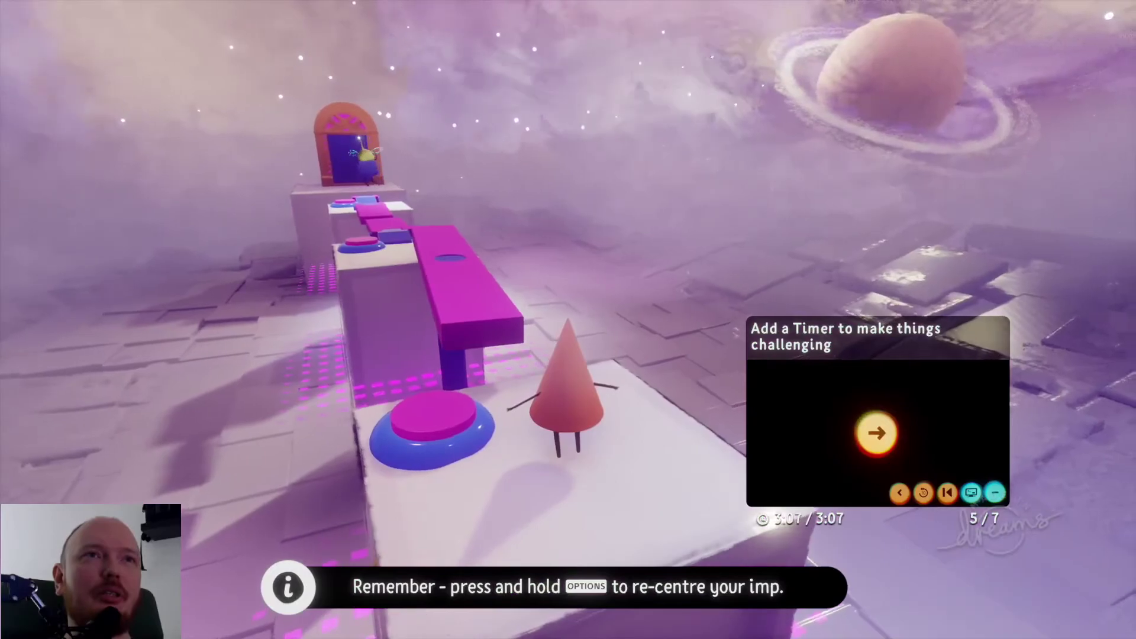
pyautogui.click(564, 406)
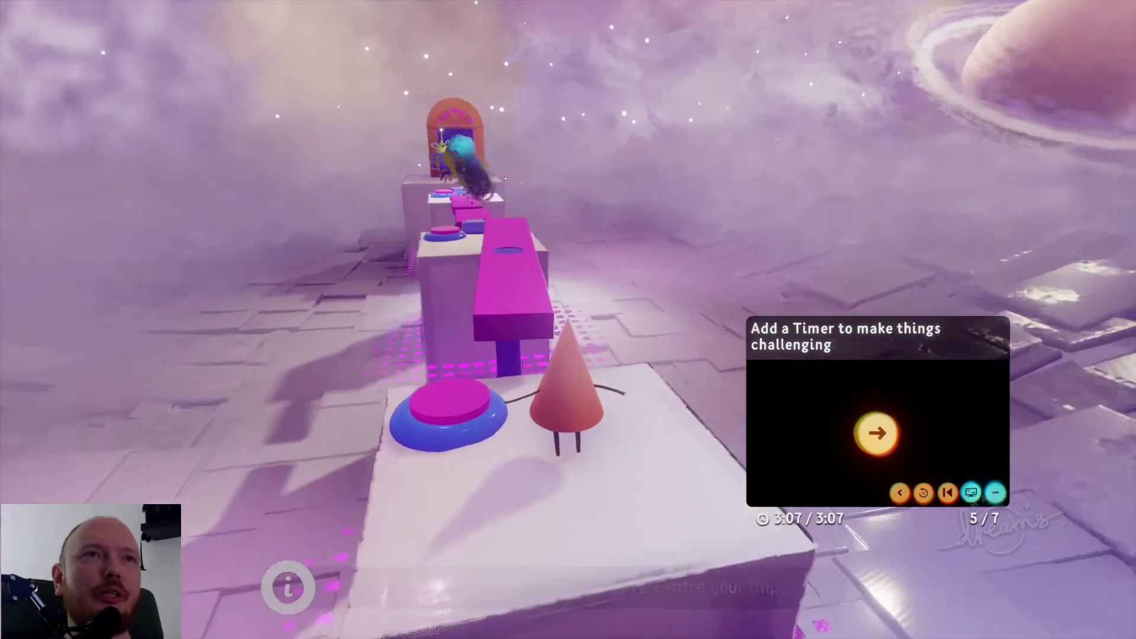
pyautogui.press('space')
pyautogui.press('Up')
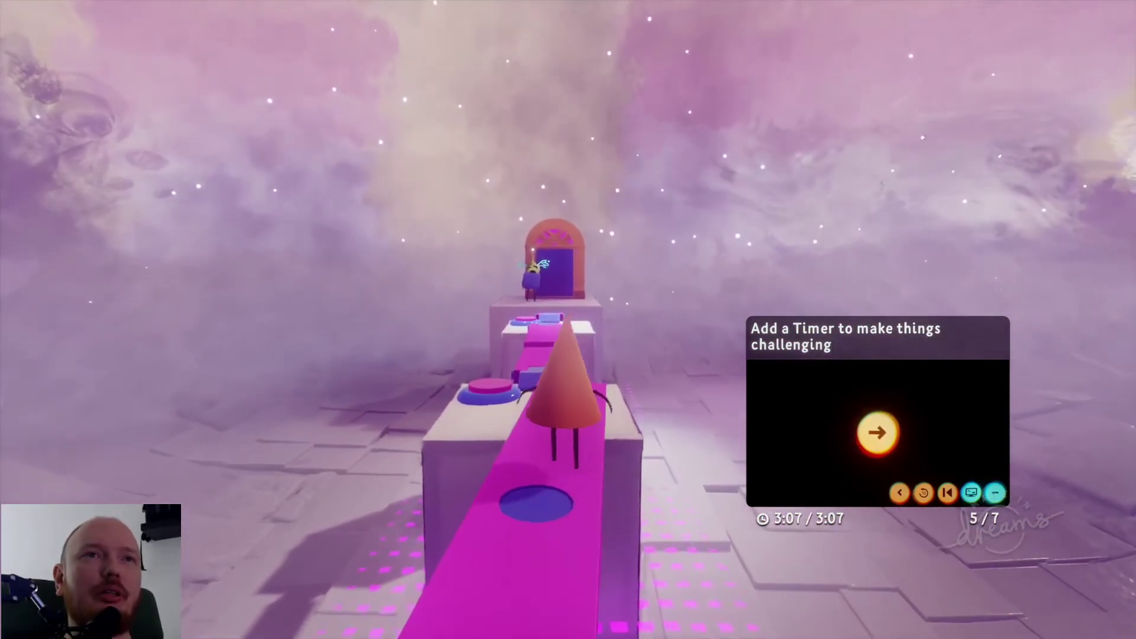
pyautogui.press('Up')
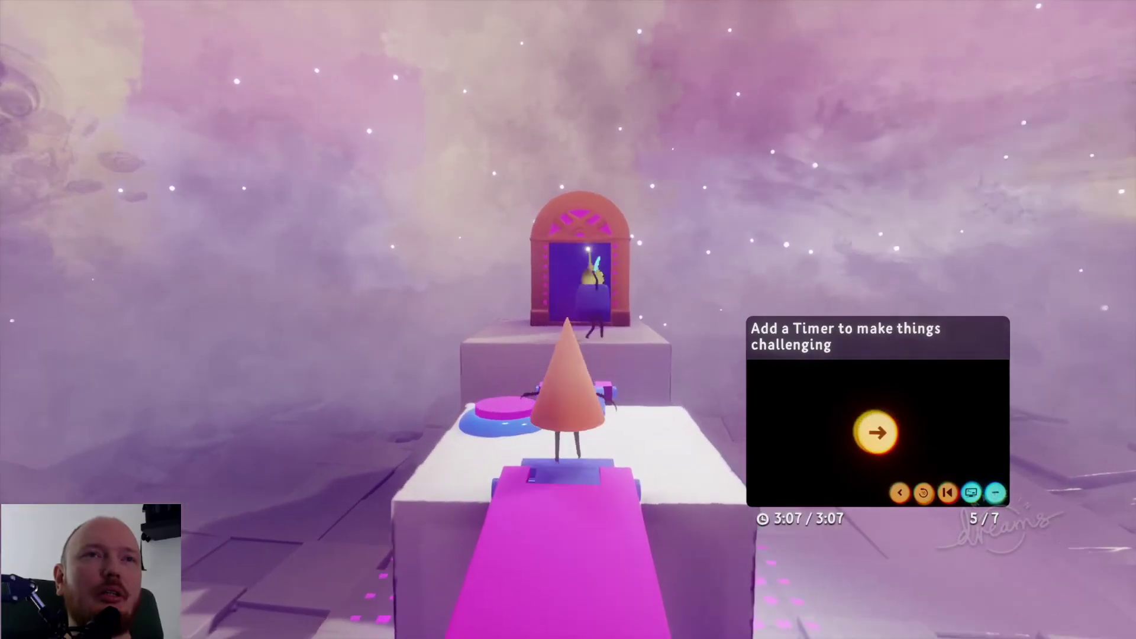
# Step: Trigger the third pad with the cone character and watch how the final bridge responds to its Timer
pyautogui.press('Left')
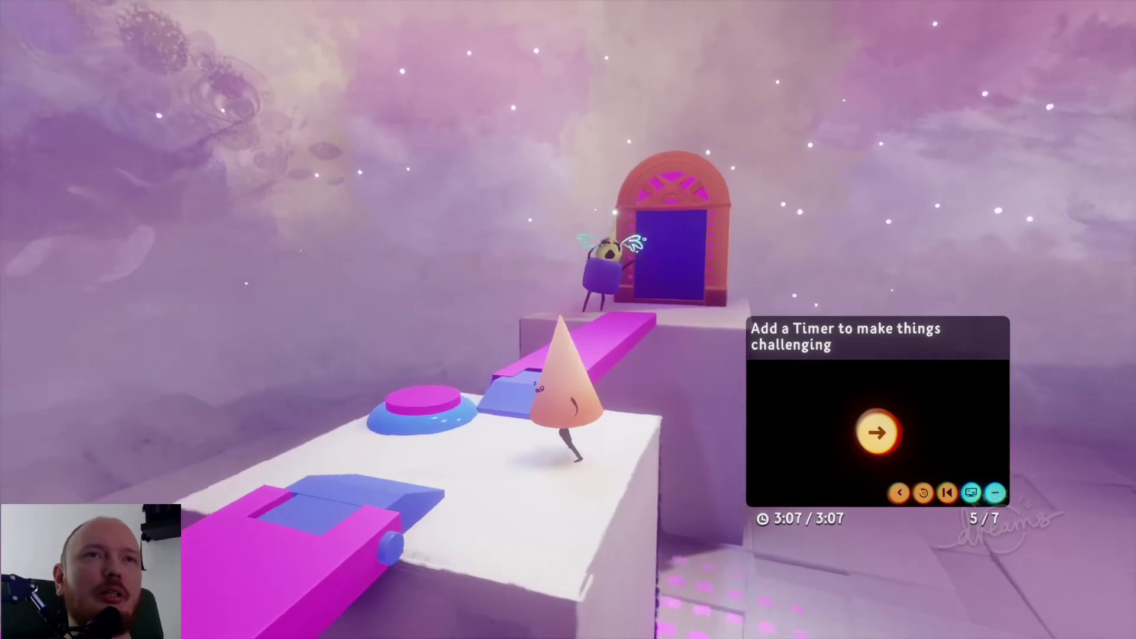
pyautogui.press('Right')
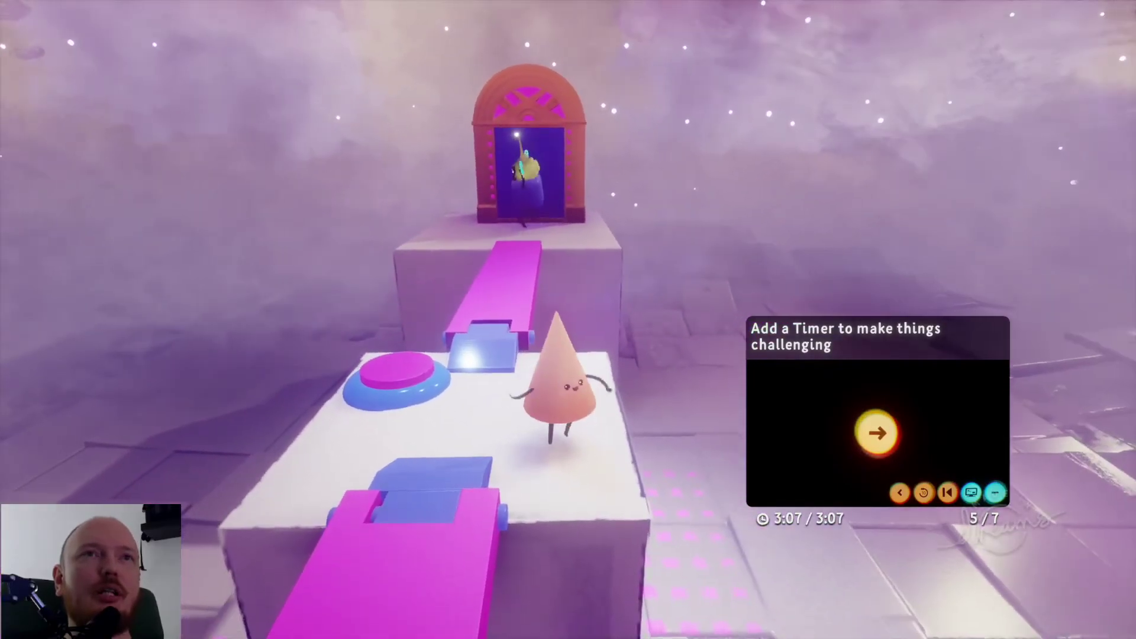
pyautogui.press('Left')
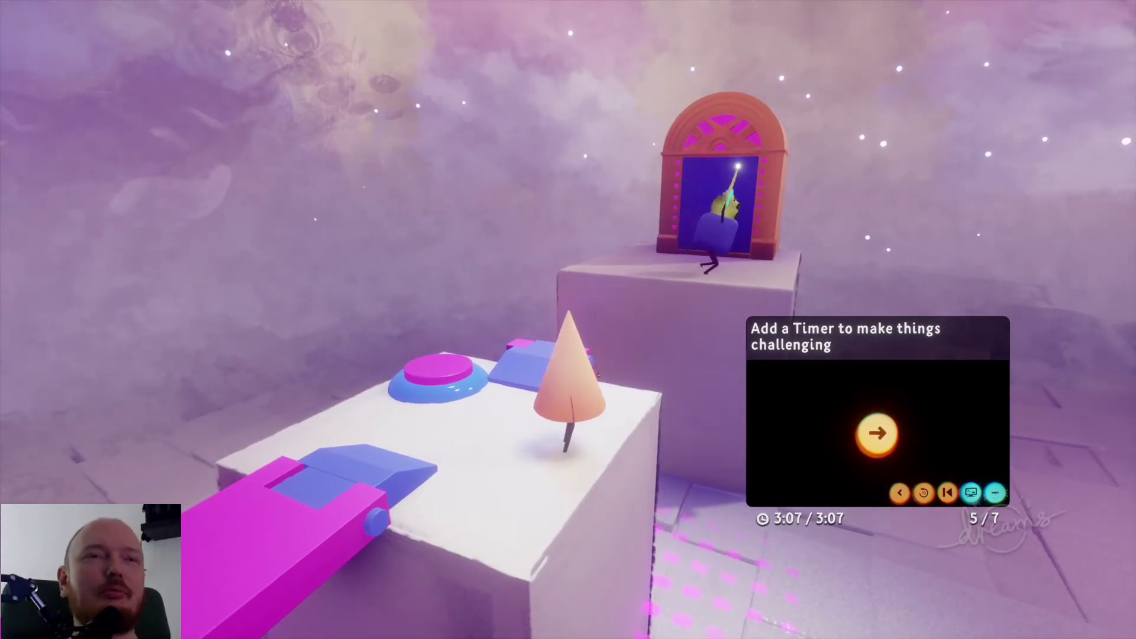
# Step: Return to Edit Mode and play the "Wire gadgets to reset logic" tutorial step with the microchip canvas in view
pyautogui.press('Escape')
pyautogui.click(426, 429)
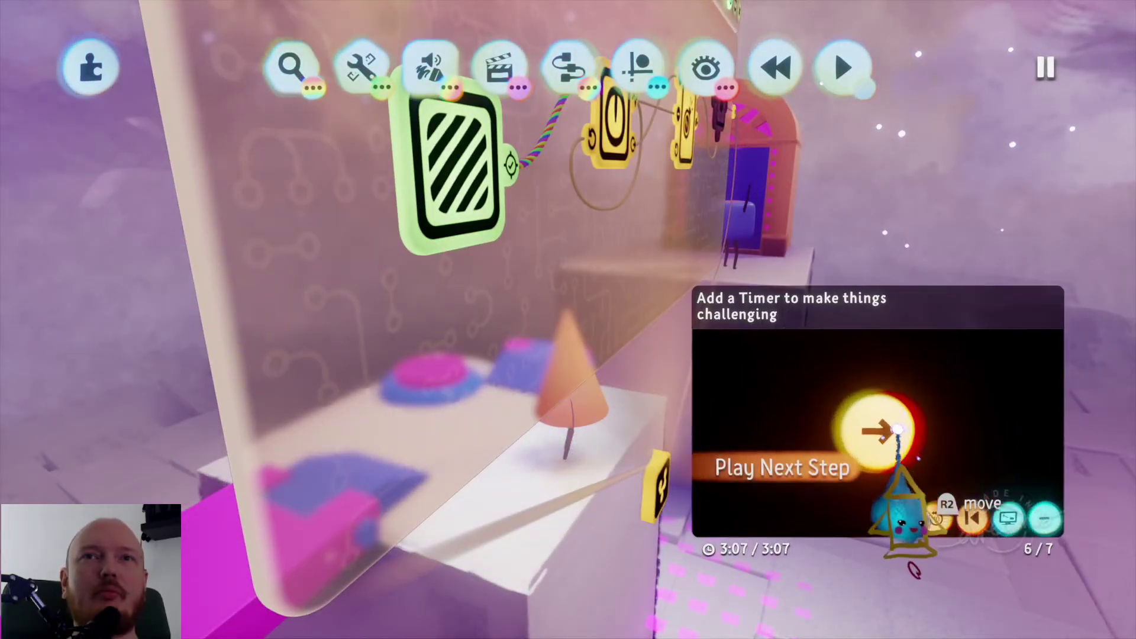
pyautogui.click(877, 433)
pyautogui.scroll(-5, 482, 470)
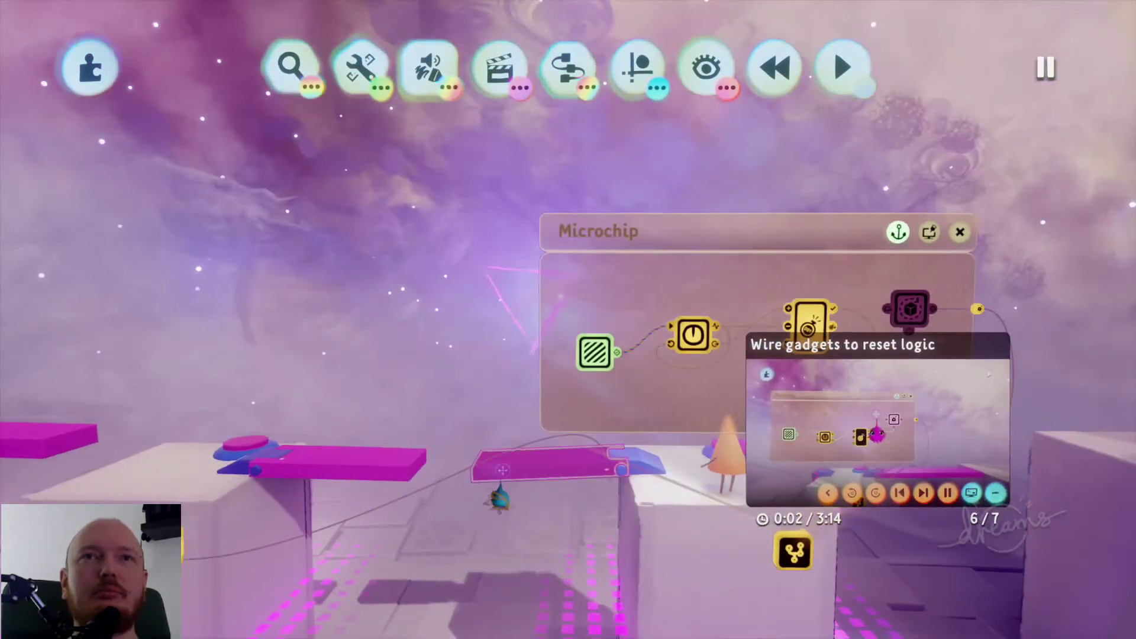
pyautogui.hscroll(5, 1108, 489)
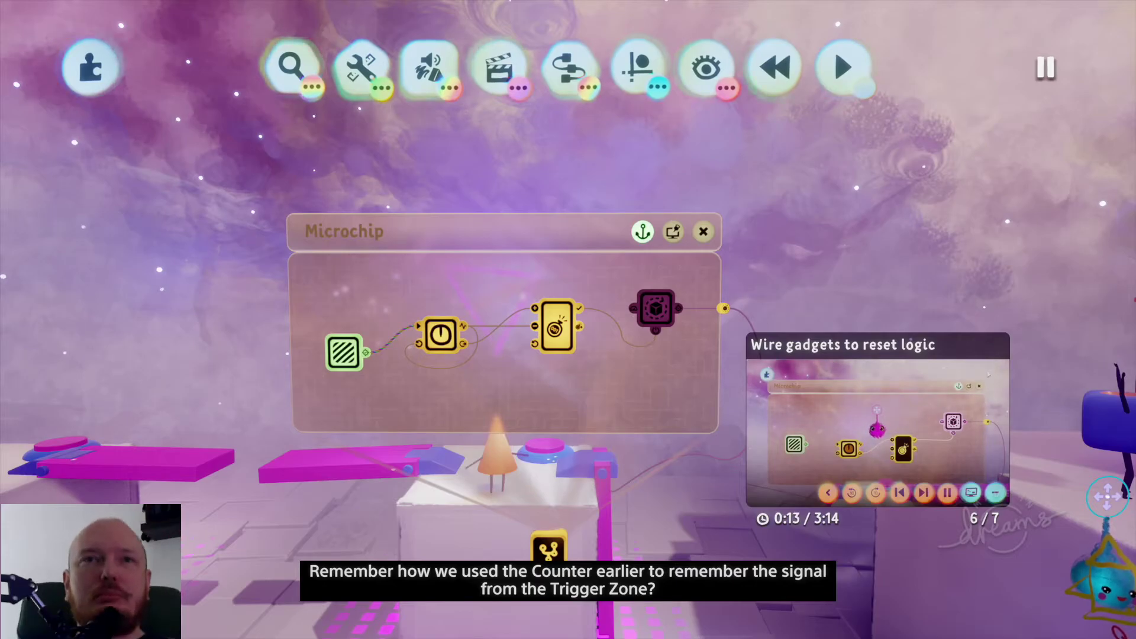
pyautogui.moveTo(764, 491)
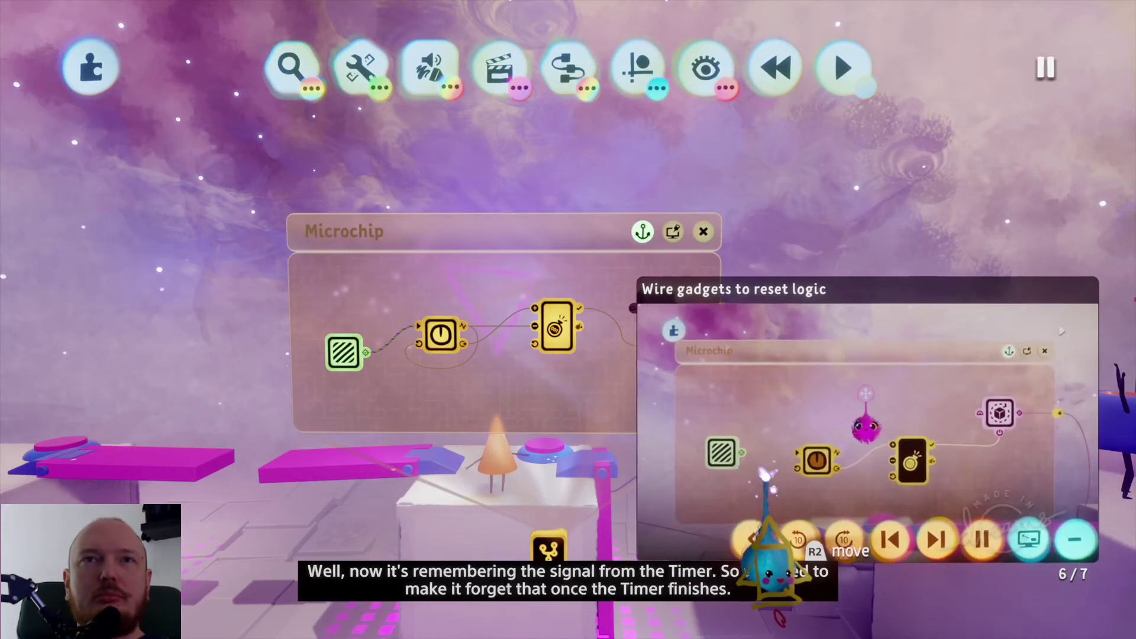